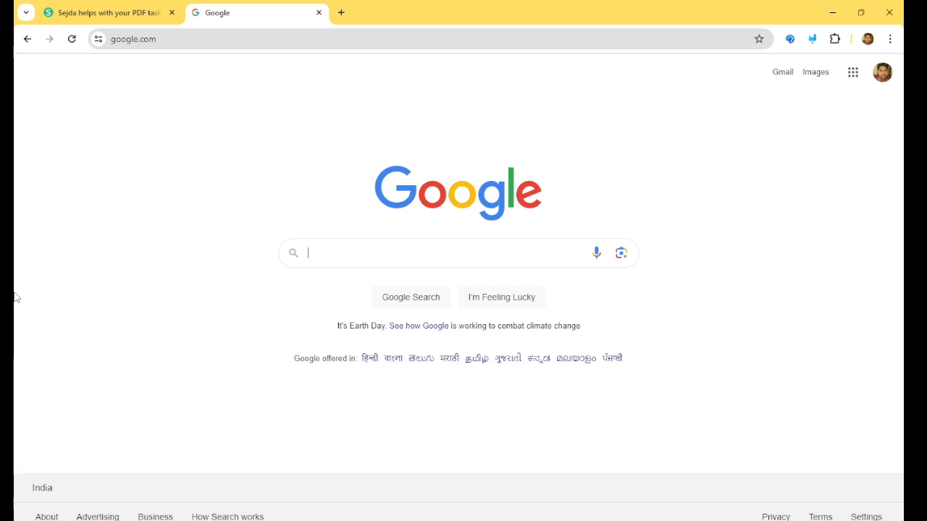
Step: Replace "COMPANY" with "dgdfgf" in the name heading of the tax invoice
key("ctrl+w")
key("Delete")
key("Delete")
key("Delete")
key("Delete")
key("Delete")
key("Delete")
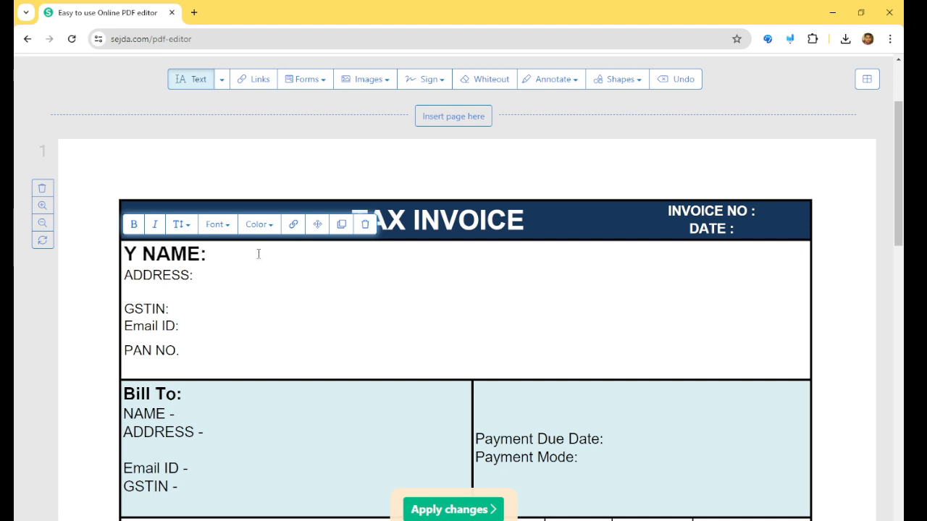
key("Delete")
type("dgdfgf")
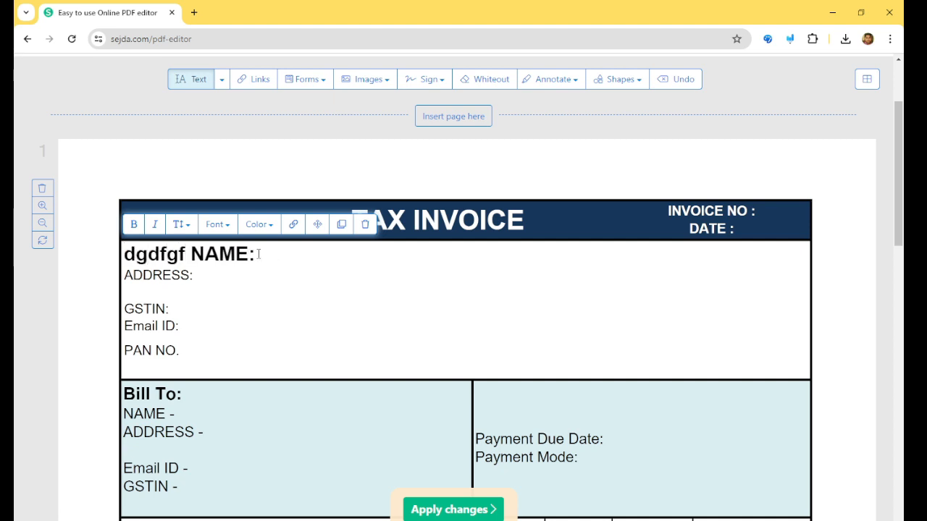
key("ctrl+shift+t")
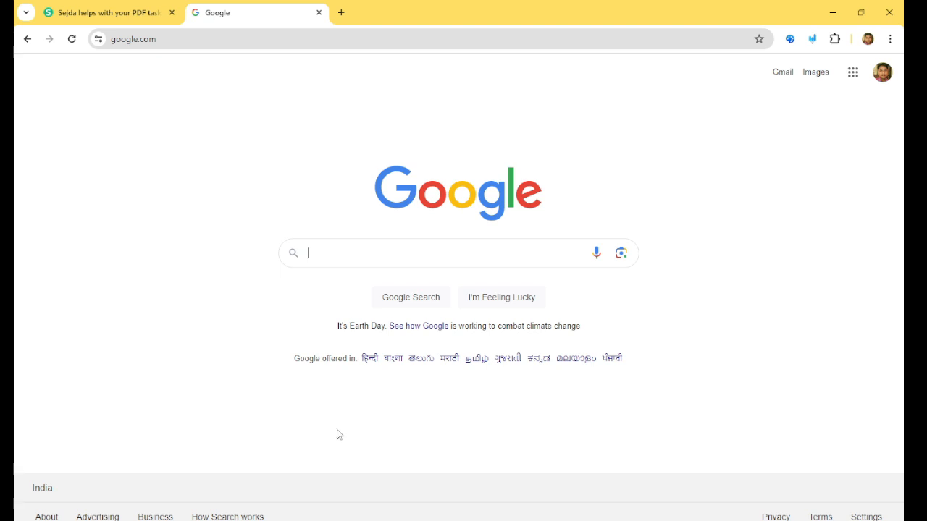
Step: Switch to the Sejda site and look over its full list of PDF tools
left_click(484, 520)
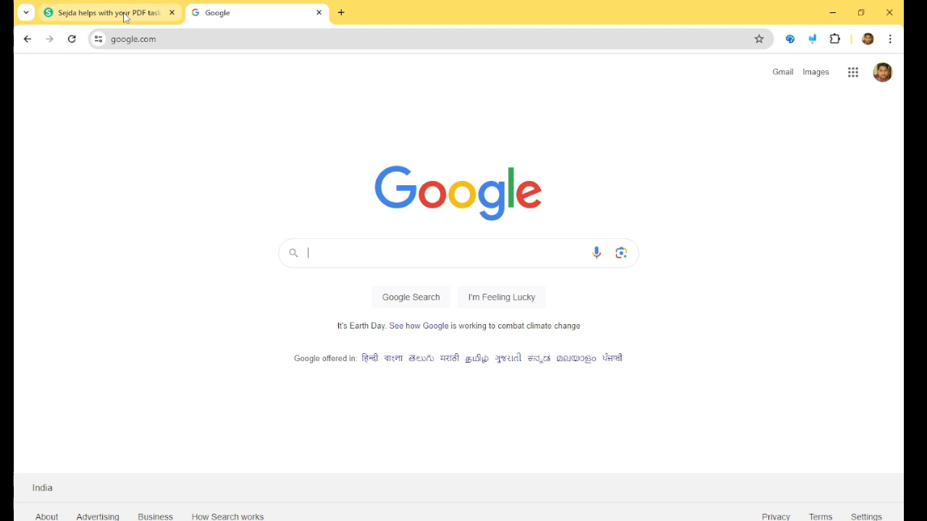
left_click(120, 13)
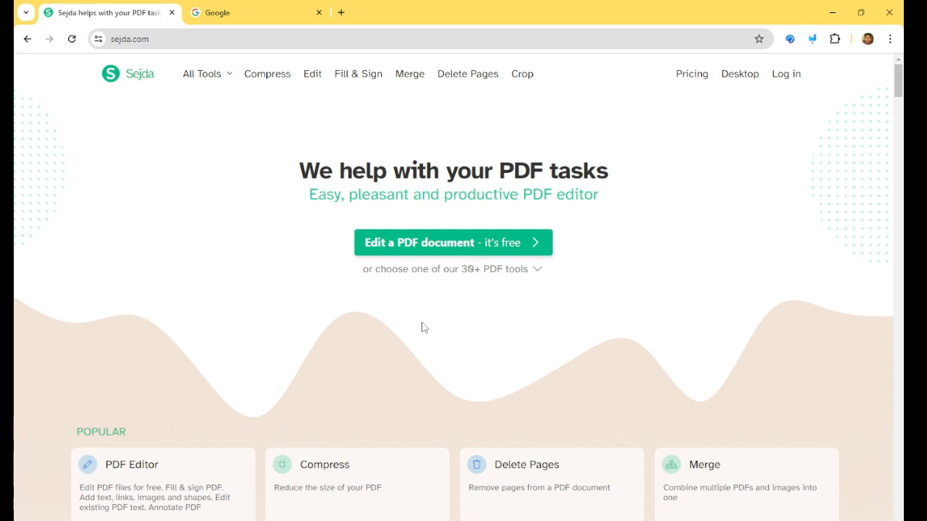
left_click(208, 79)
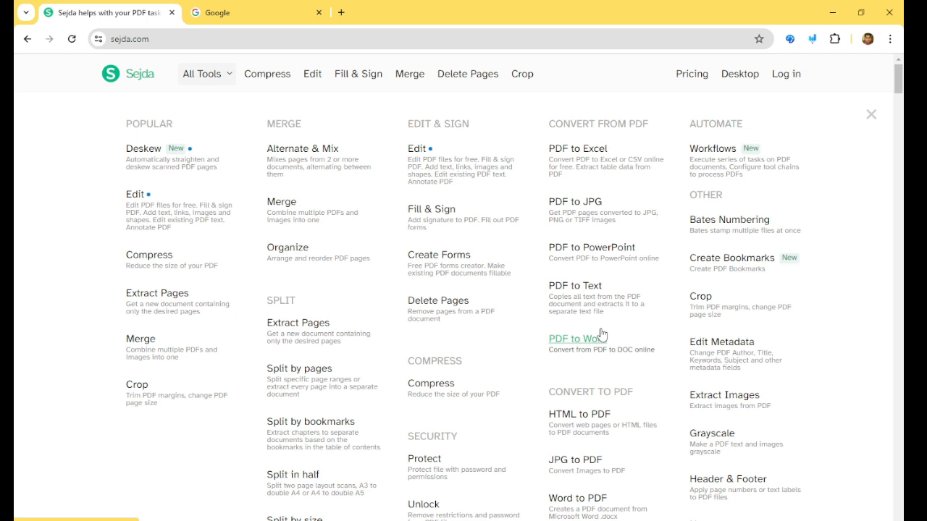
left_click(61, 227)
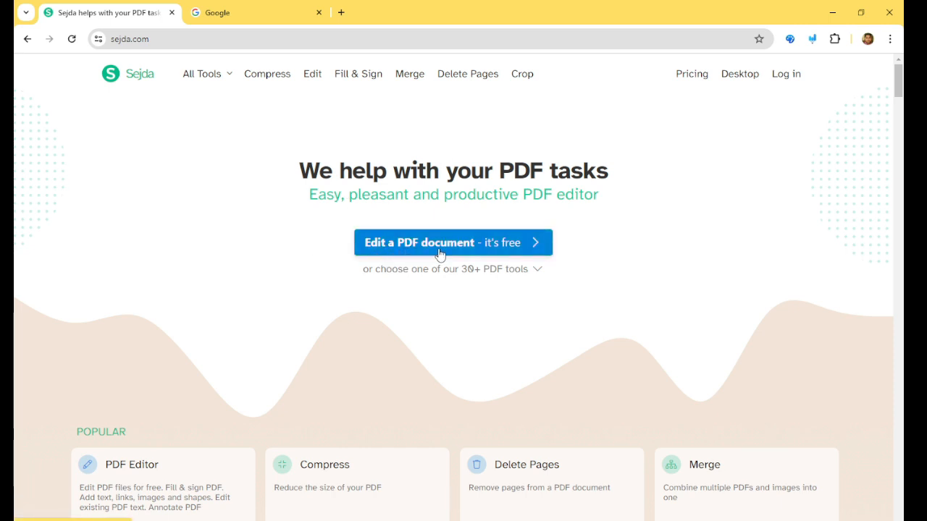
Step: Check the online PDF editor page and the pricing plans, returning to the Sejda home page
left_click(526, 246)
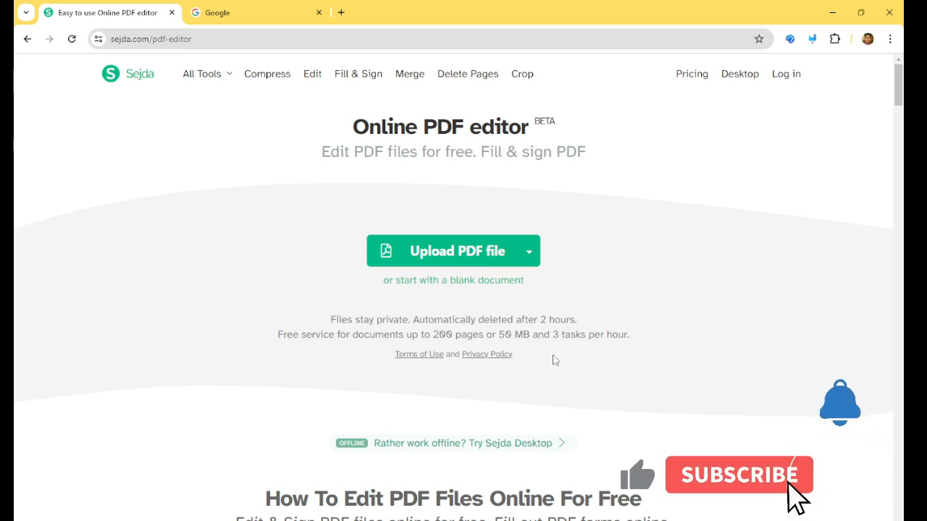
left_click(692, 75)
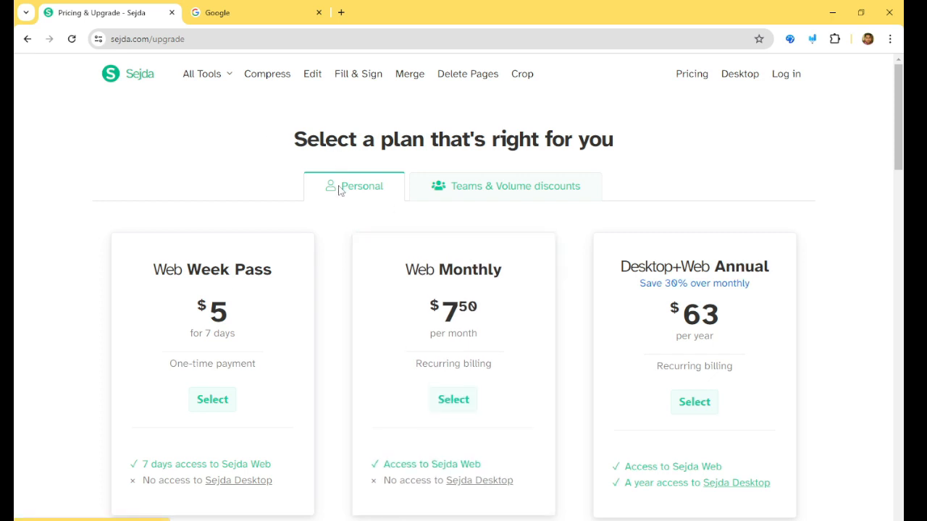
left_click(206, 75)
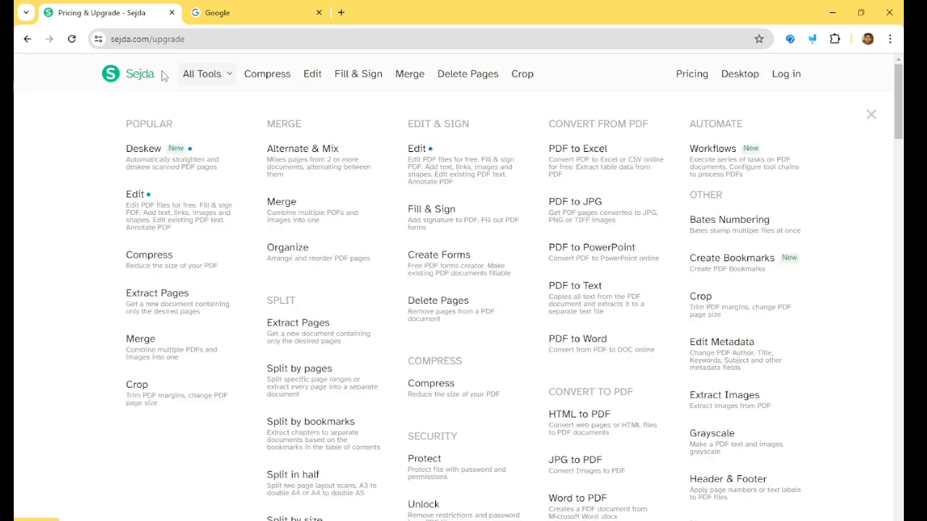
left_click(142, 75)
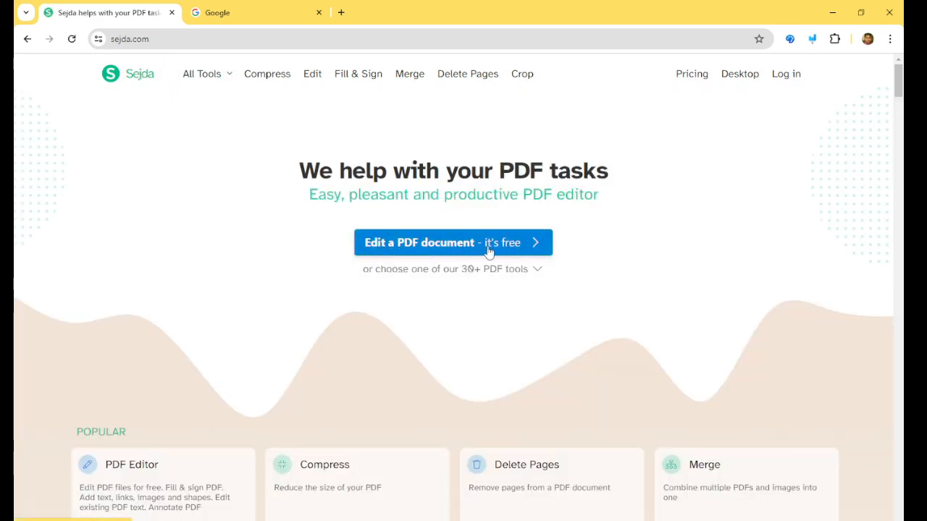
Step: Open the online PDF editor and upload the tax invoice PDF from the Desktop folder
left_click(515, 251)
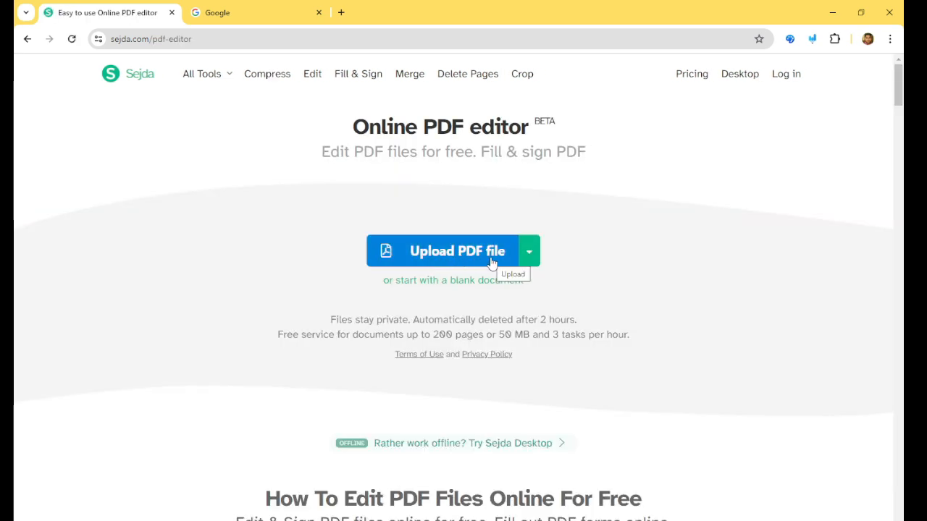
left_click(491, 261)
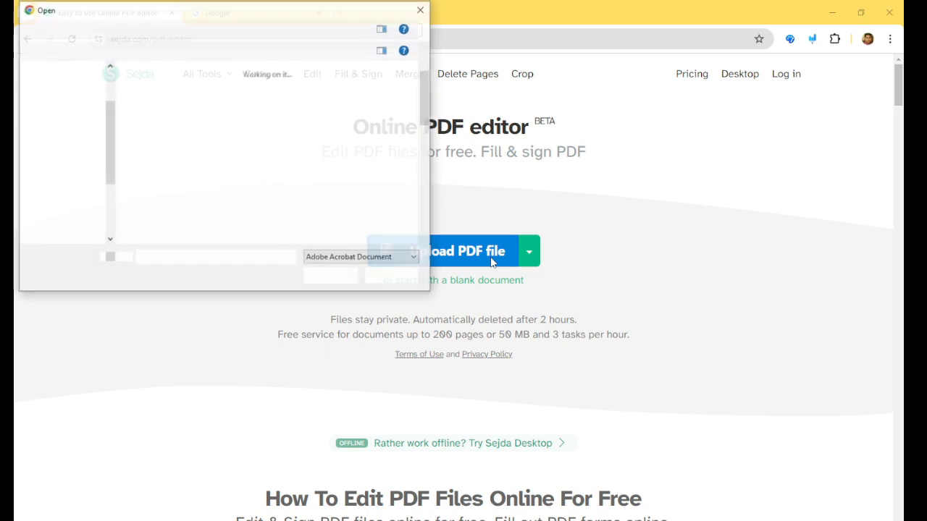
scroll(305, 201, "down", 10)
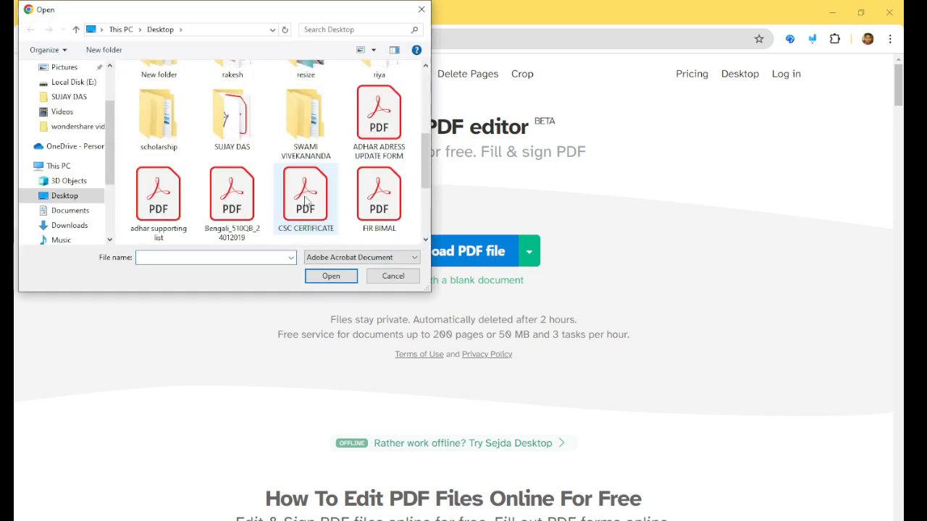
double_click(378, 116)
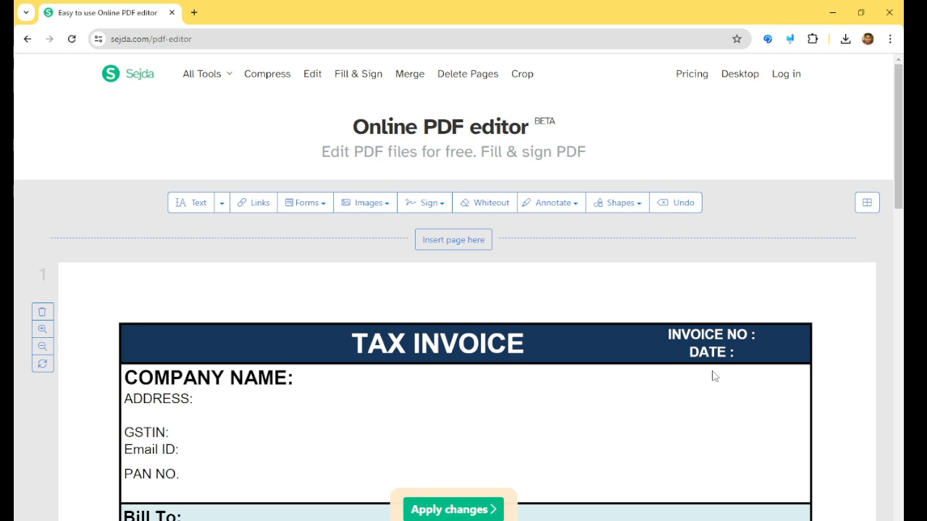
Step: Look through the uploaded tax invoice from its header down to the terms and totals
scroll(610, 323, "down", 4)
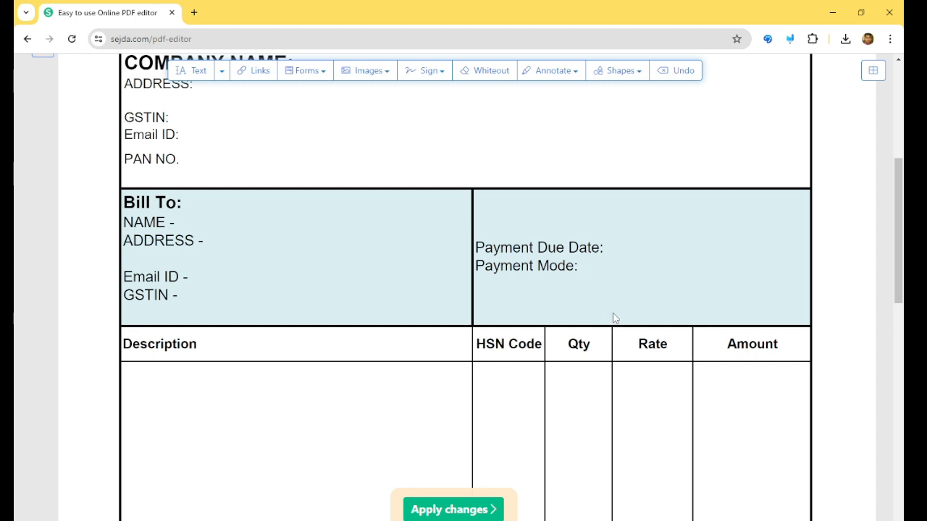
scroll(614, 319, "up", 4)
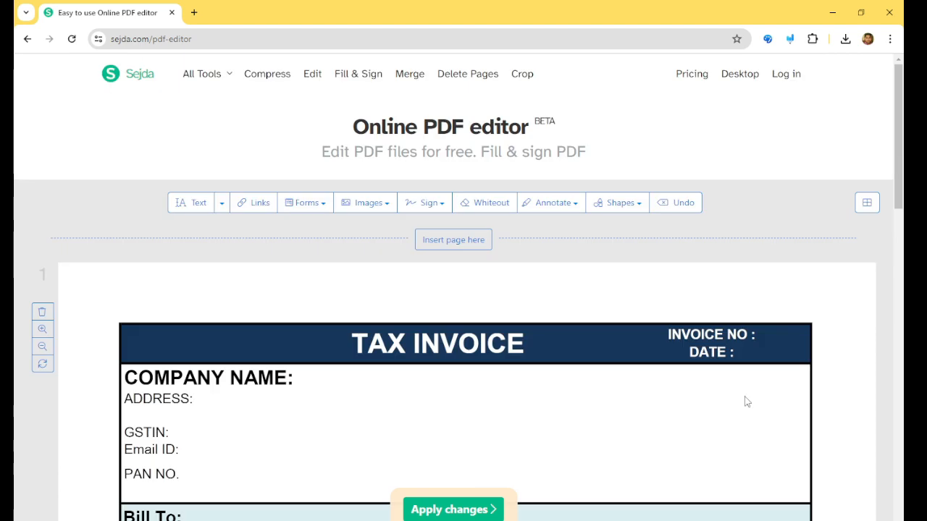
scroll(714, 376, "down", 14)
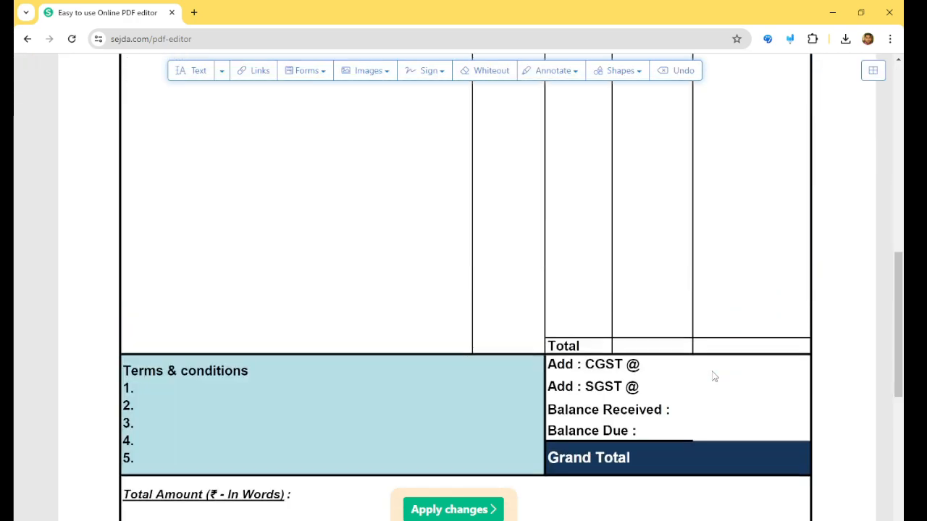
scroll(714, 376, "up", 14)
scroll(595, 320, "down", 1)
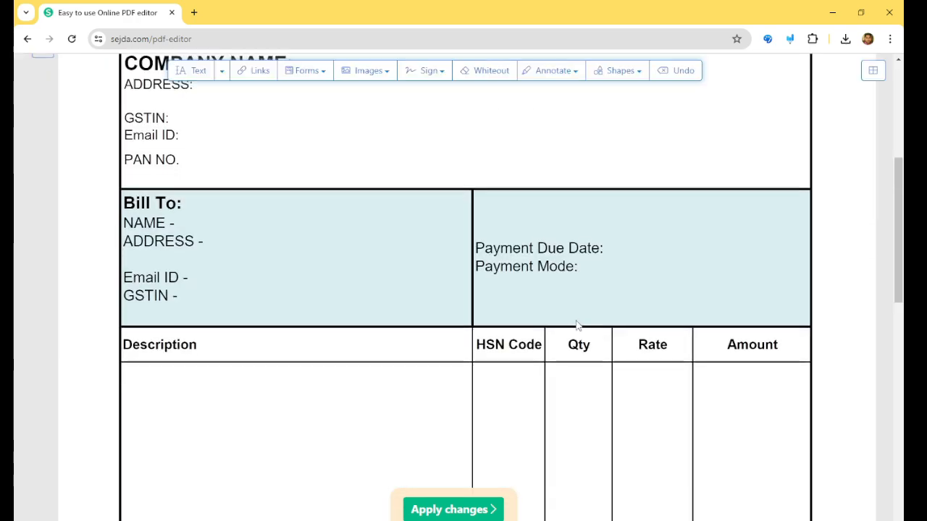
scroll(580, 320, "up", 3)
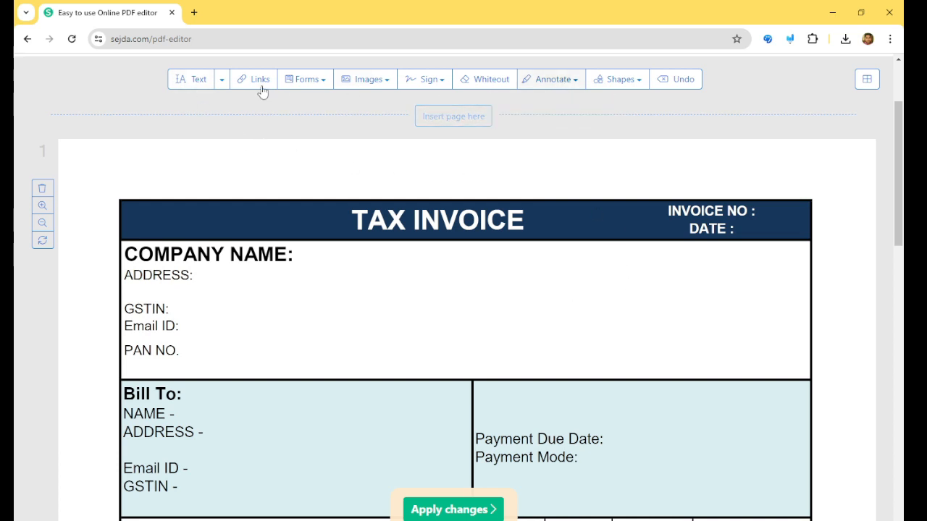
Step: Replace the word "COMPANY" with "dgdfgf" in the invoice's "COMPANY NAME:" heading using the Text tool
left_click(195, 85)
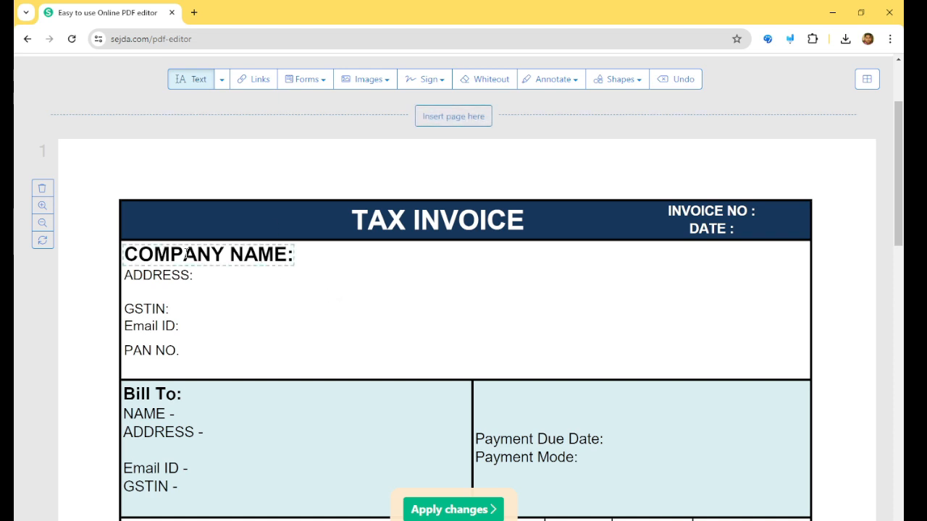
left_click(230, 254)
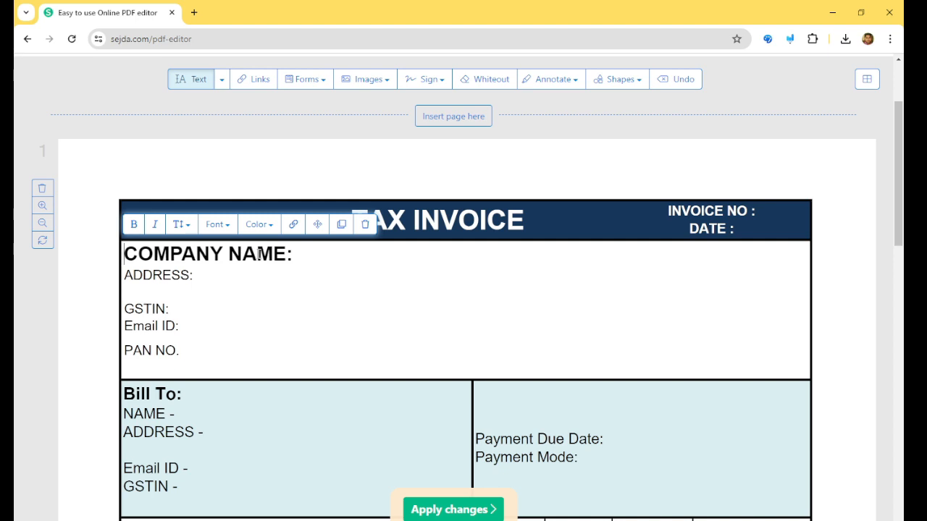
key("Delete")
key("Delete")
key("Delete")
key("Delete")
key("Delete")
key("Delete")
key("Delete")
type("dgdfgf")
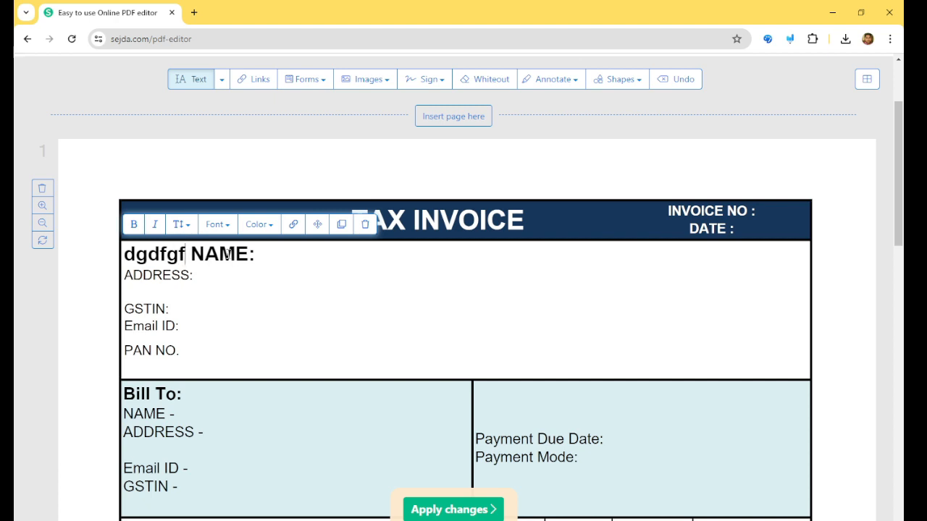
Step: Italicize the "dgdfgf NAME:" heading and set its font size to 30
left_click_drag(219, 253, 137, 254)
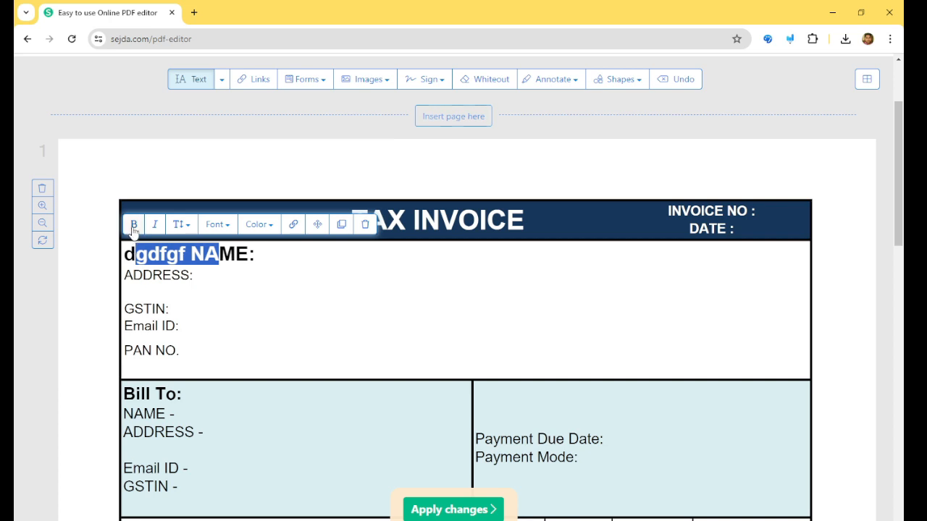
left_click(133, 224)
left_click(154, 224)
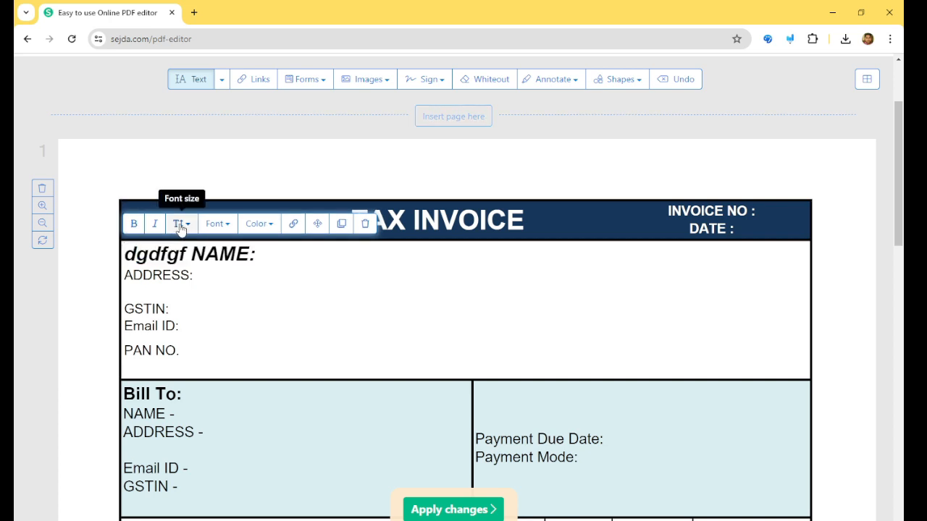
left_click(180, 224)
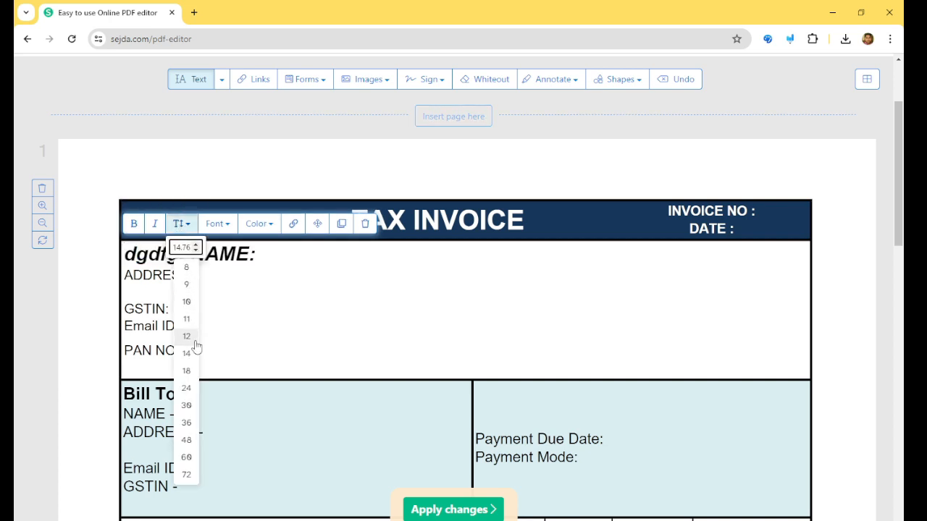
left_click(186, 409)
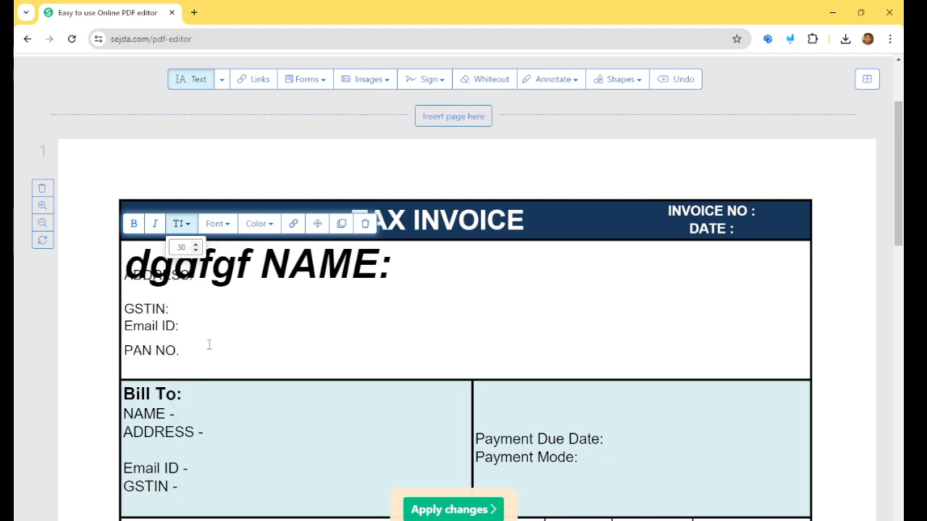
Step: Change the "dgdfgf NAME:" heading to the Droid Serif font and color it light blue
left_click(218, 223)
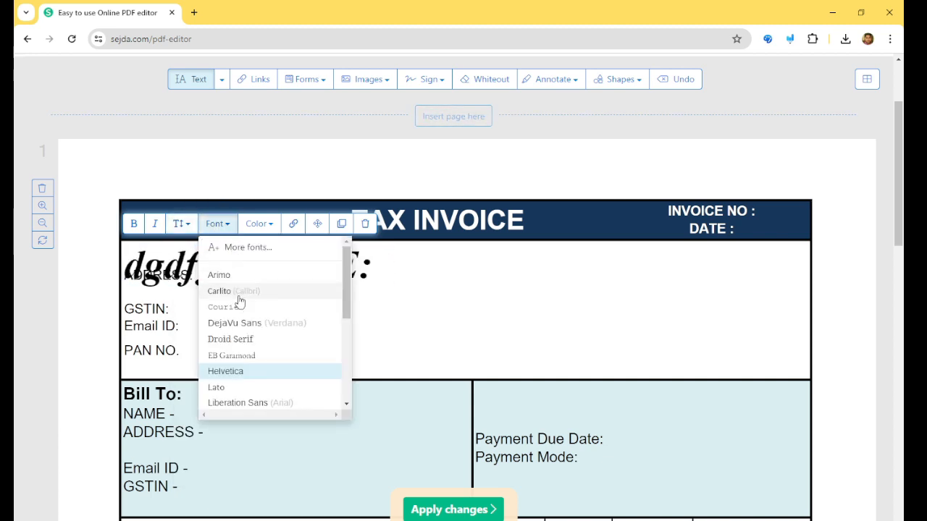
left_click(238, 340)
left_click(268, 224)
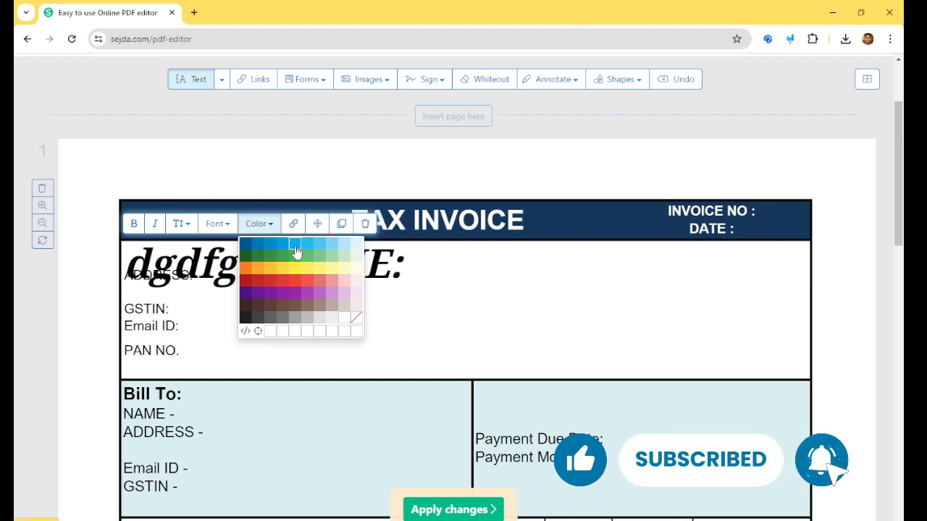
left_click(295, 246)
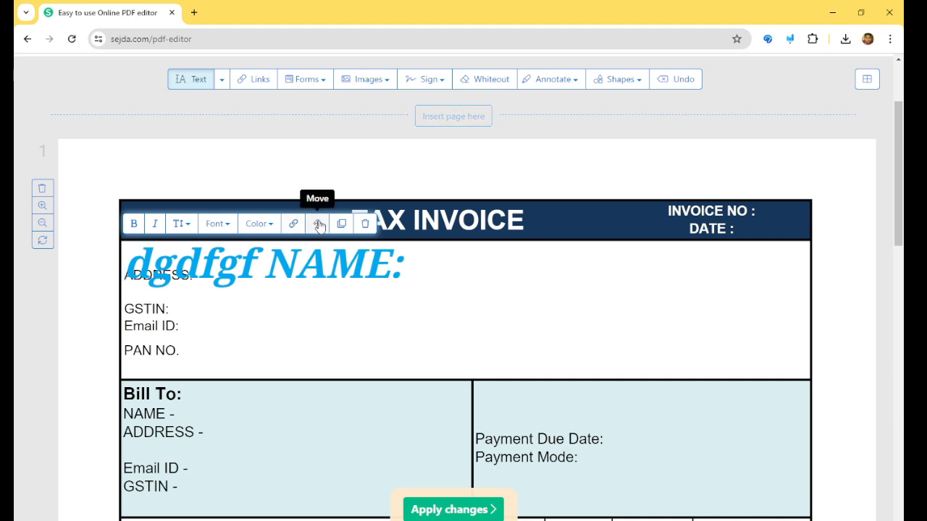
Step: Move the "dgdfgf NAME:" heading to the right half of the company details block, below the invoice number and date
left_click(318, 225)
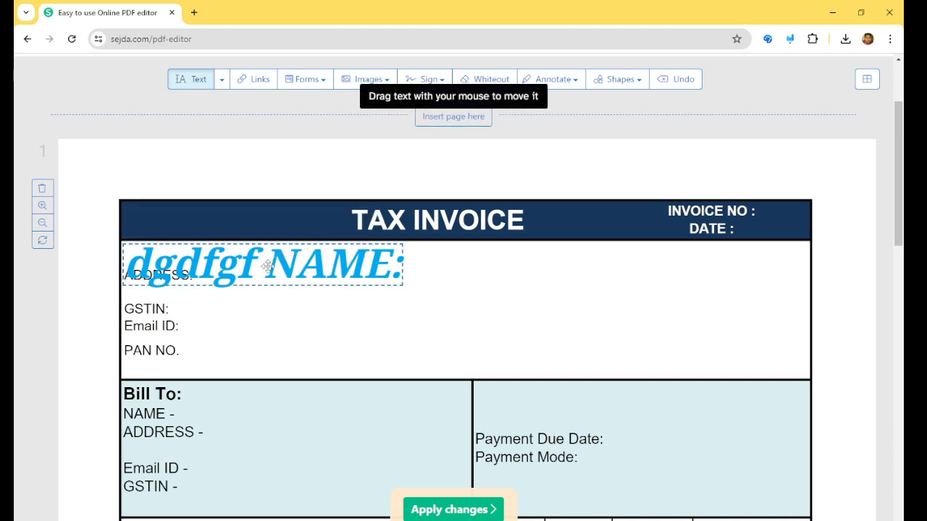
left_click_drag(268, 266, 624, 276)
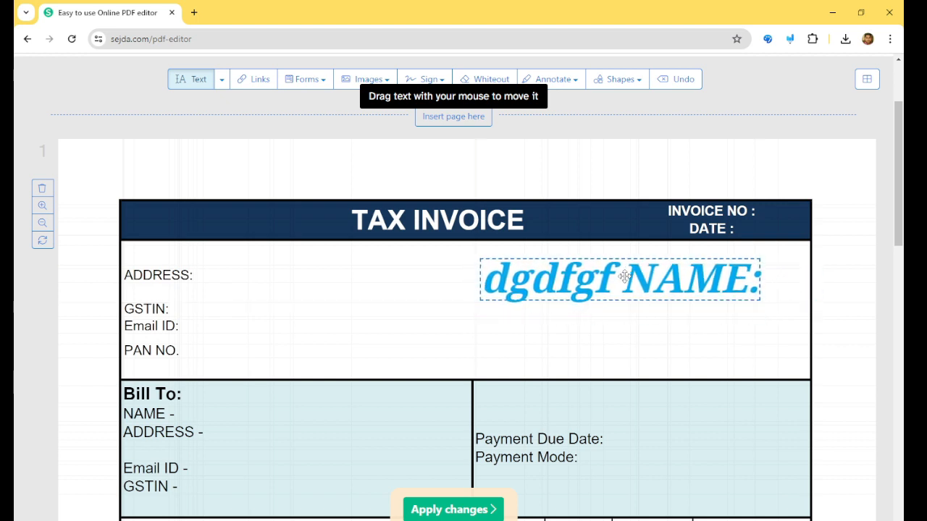
left_click(625, 276)
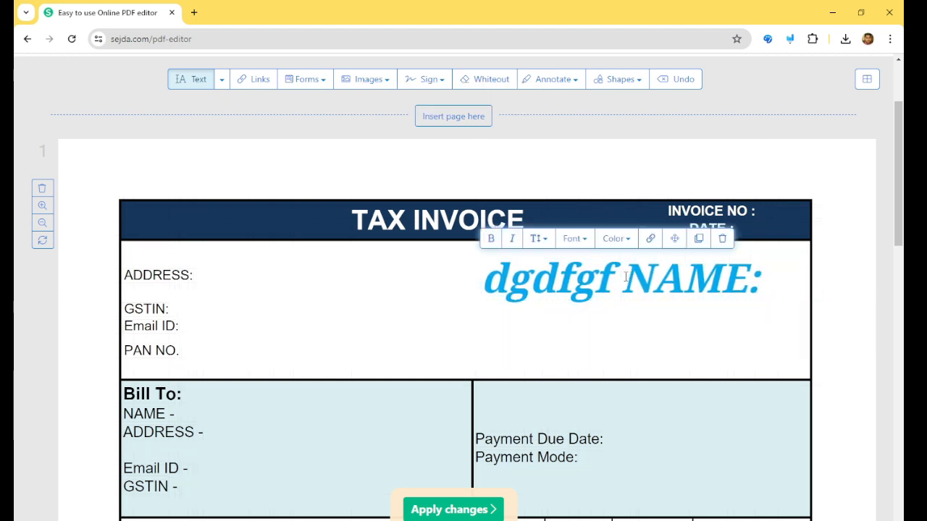
scroll(626, 276, "down", 3)
scroll(299, 258, "up", 4)
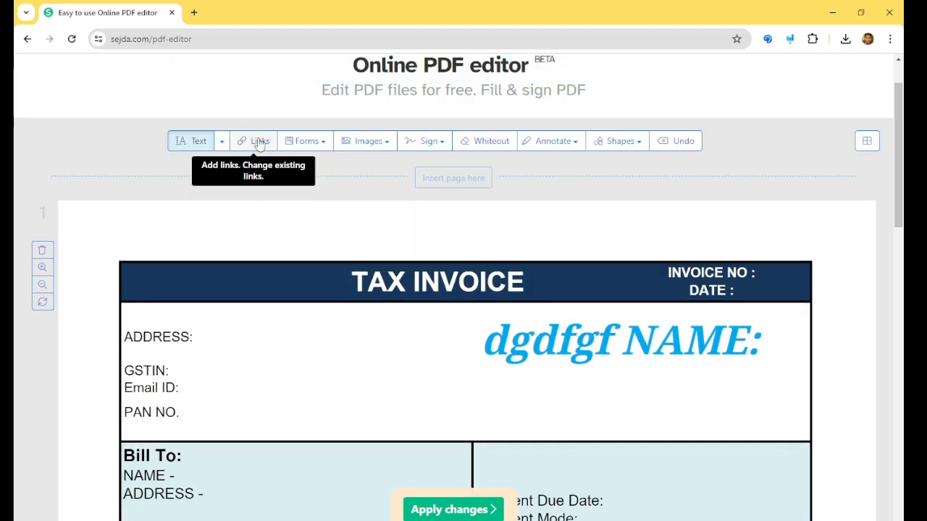
left_click(260, 142)
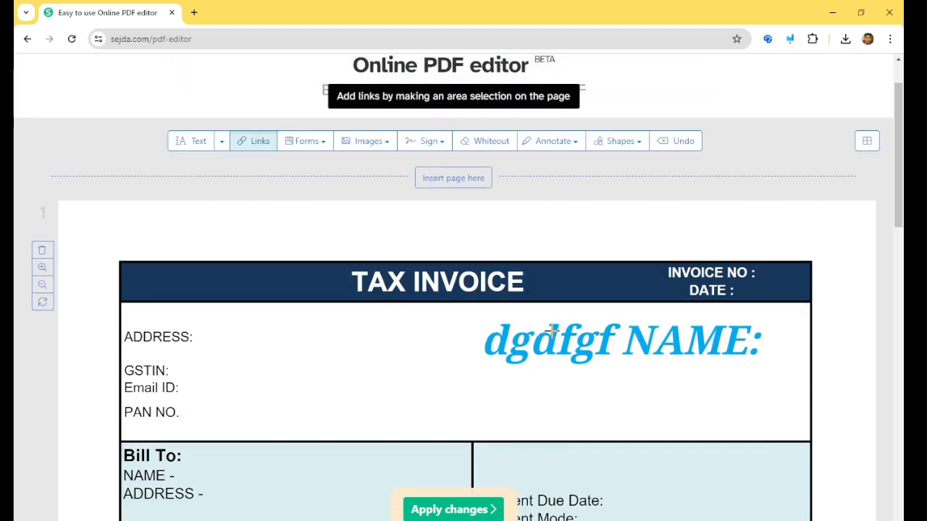
left_click_drag(465, 307, 771, 375)
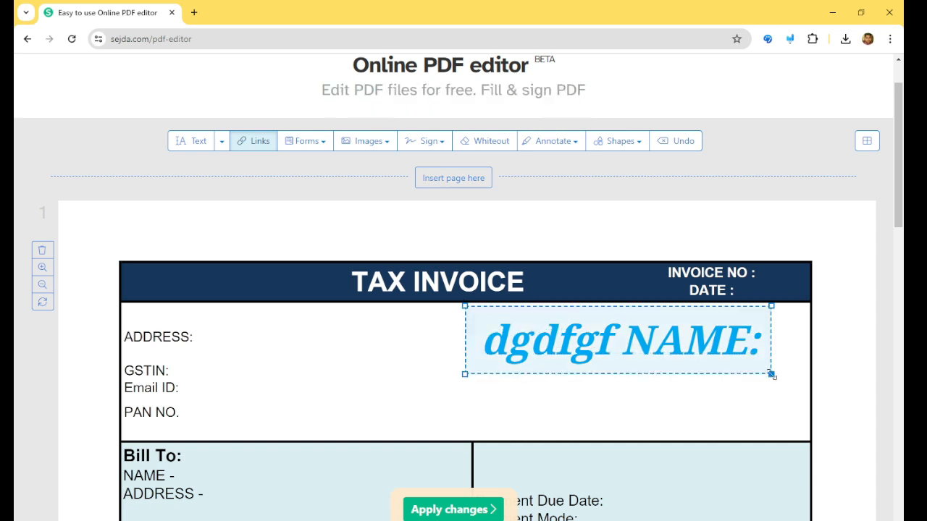
scroll(772, 374, "down", 3)
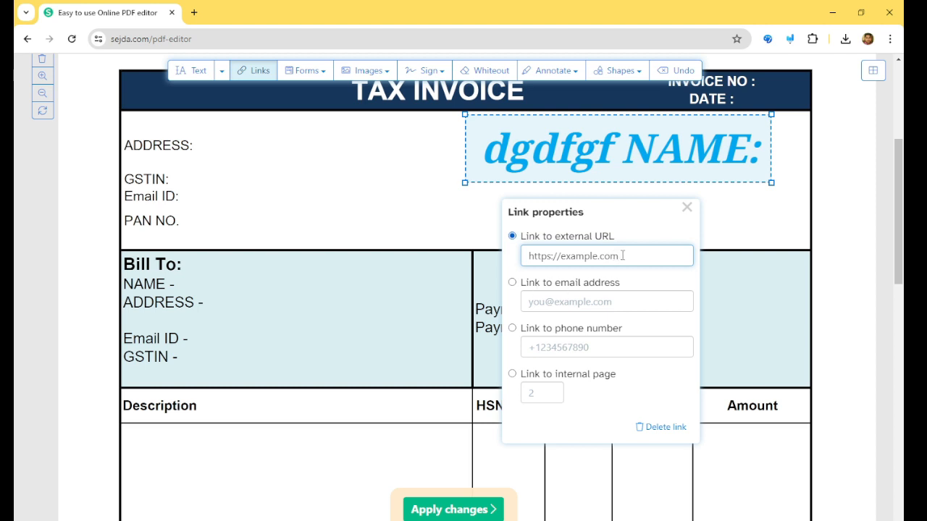
left_click_drag(622, 255, 557, 256)
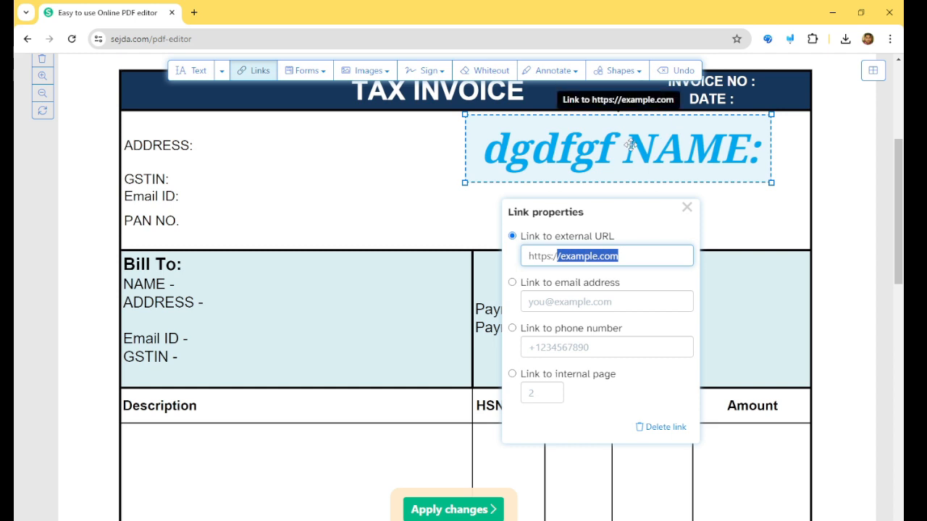
left_click(322, 97)
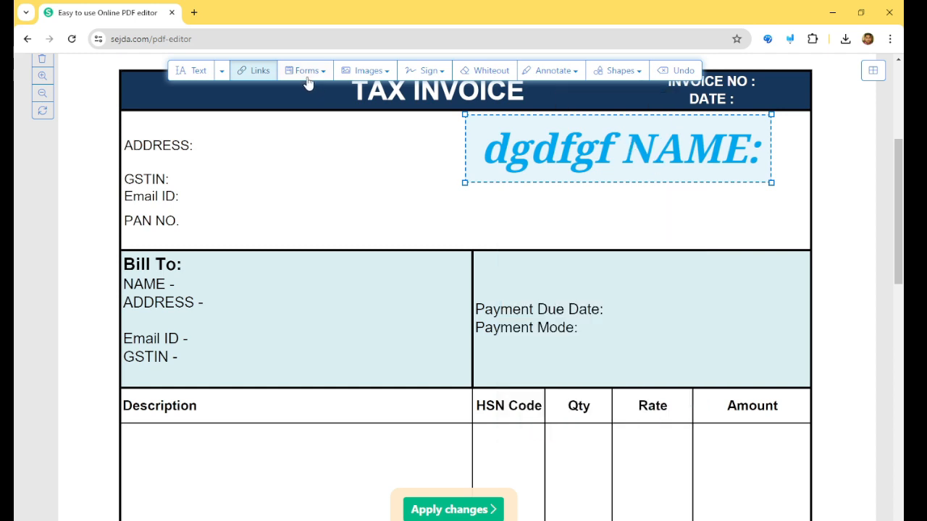
left_click(307, 74)
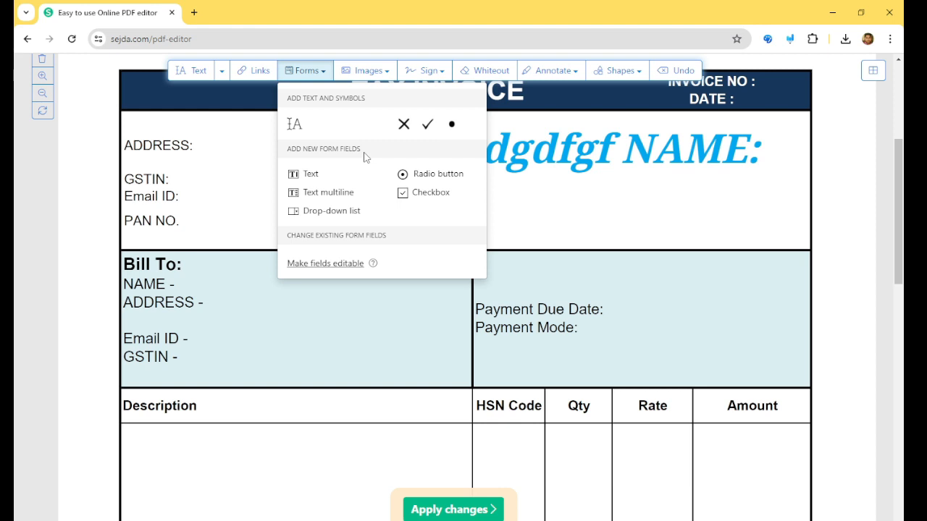
left_click(369, 73)
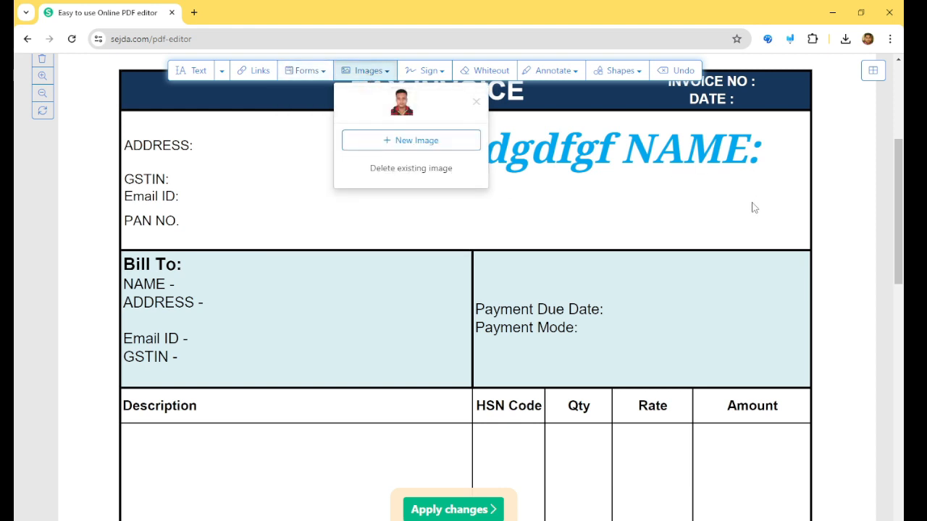
left_click(724, 252)
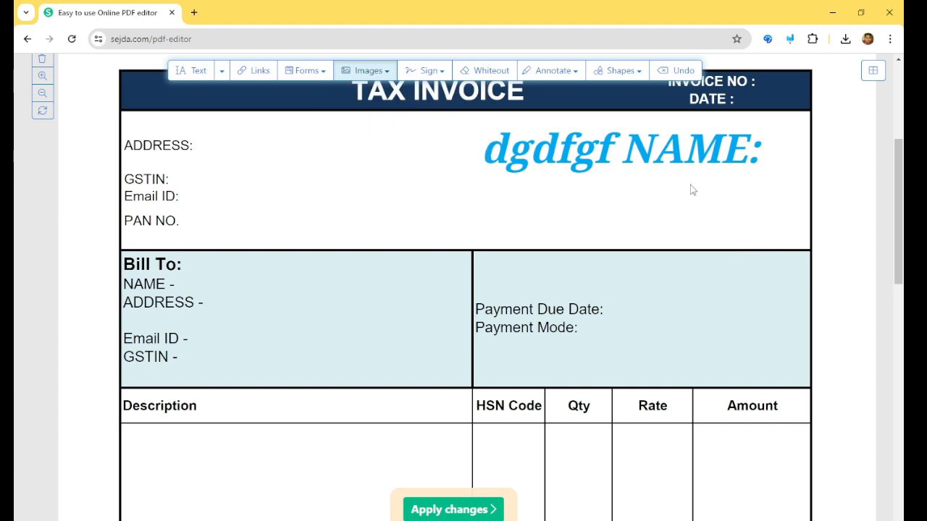
Step: Insert the picture "WhatsApp Image 2022-10-29 at 7.03.07 PM" from the Desktop as a new image on the invoice page
left_click(368, 71)
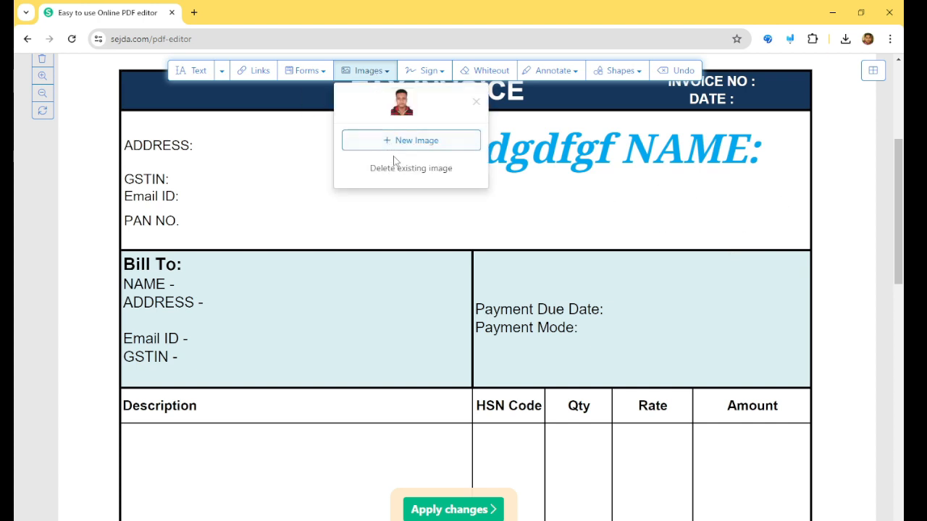
left_click(415, 141)
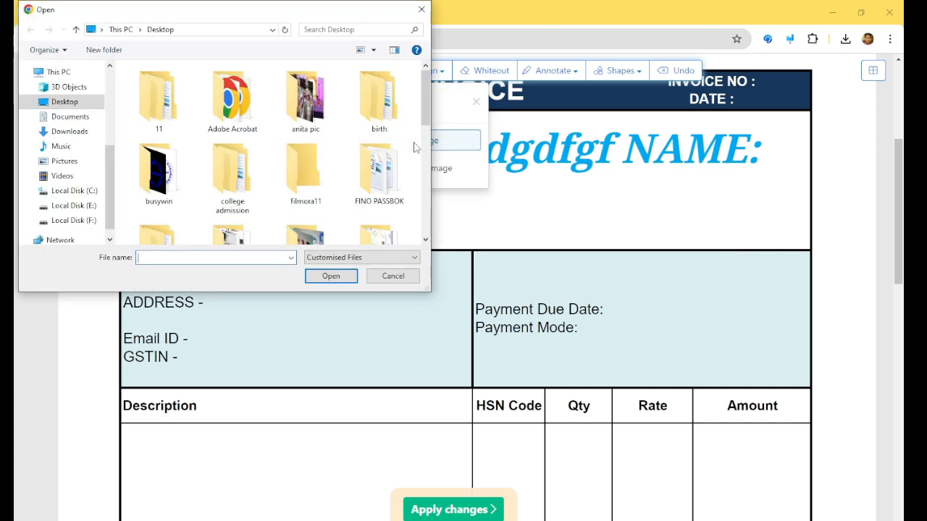
scroll(217, 152, "down", 5)
left_click(230, 186)
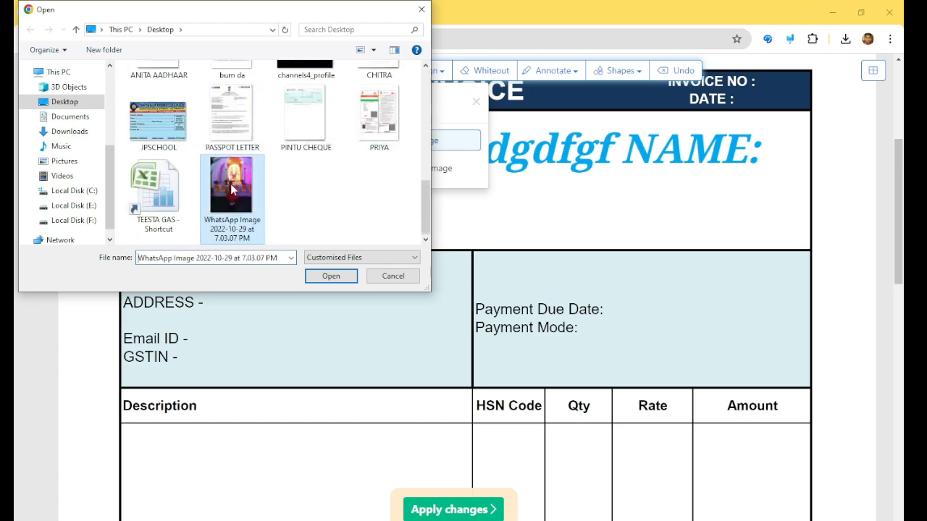
left_click(331, 276)
left_click_drag(413, 248, 517, 296)
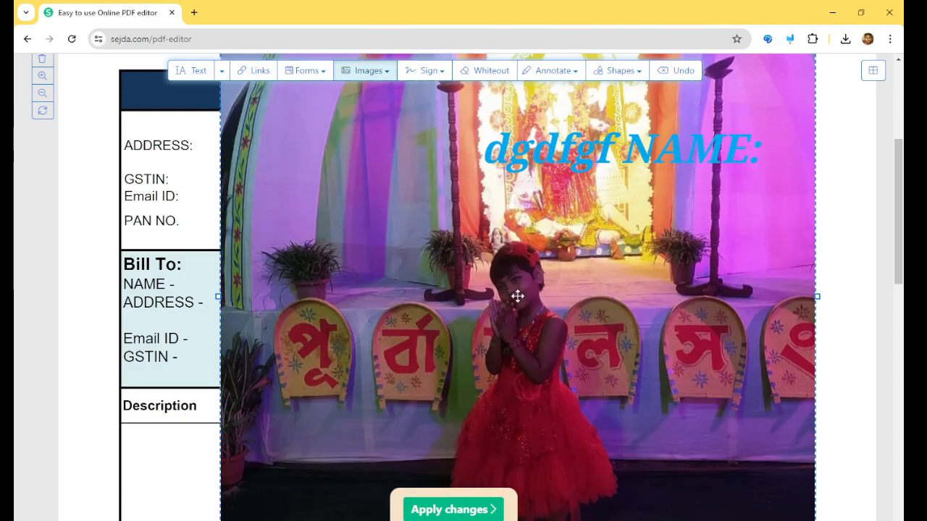
Step: Start creating a new signature and choose to draw it by hand instead of typing it
scroll(222, 225, "up", 4)
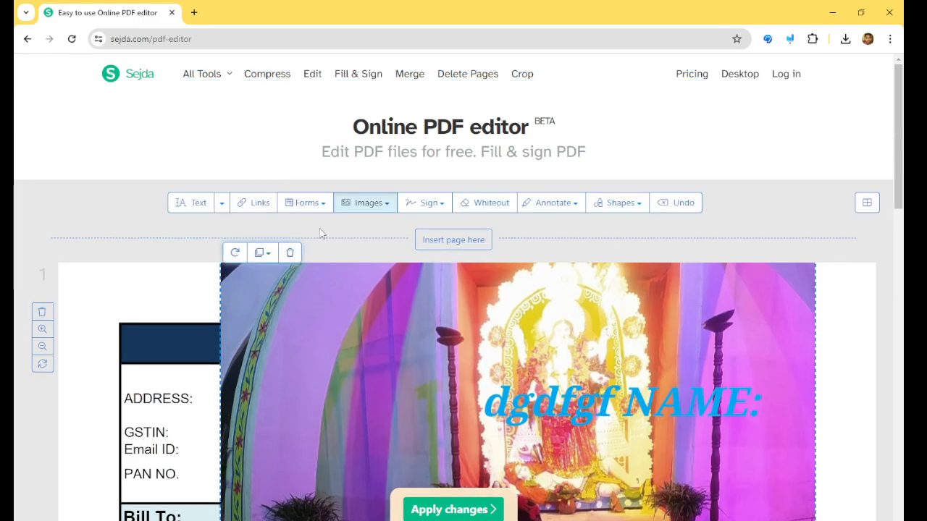
left_click(429, 205)
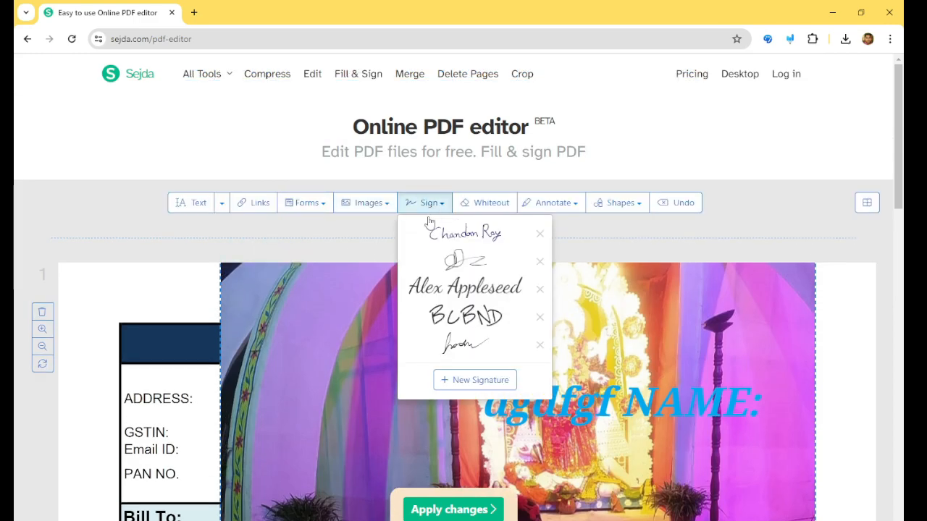
scroll(259, 299, "down", 5)
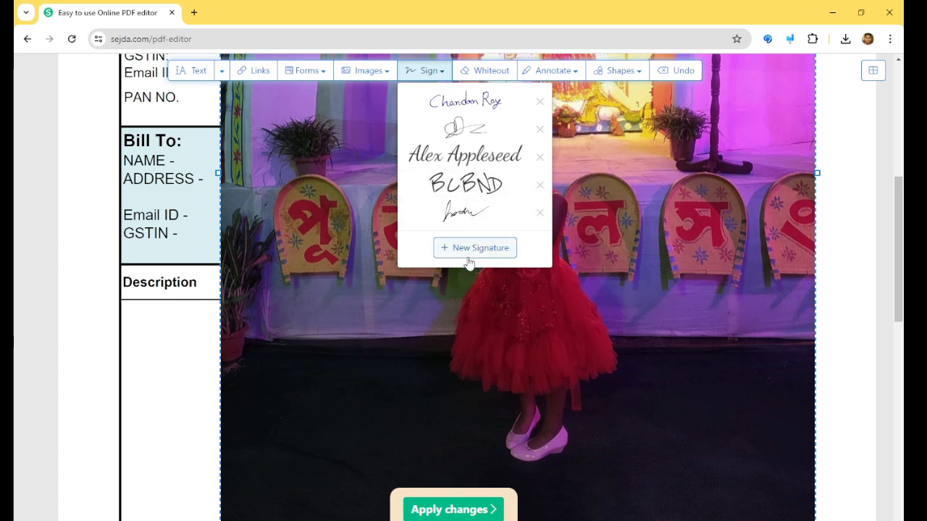
left_click(492, 253)
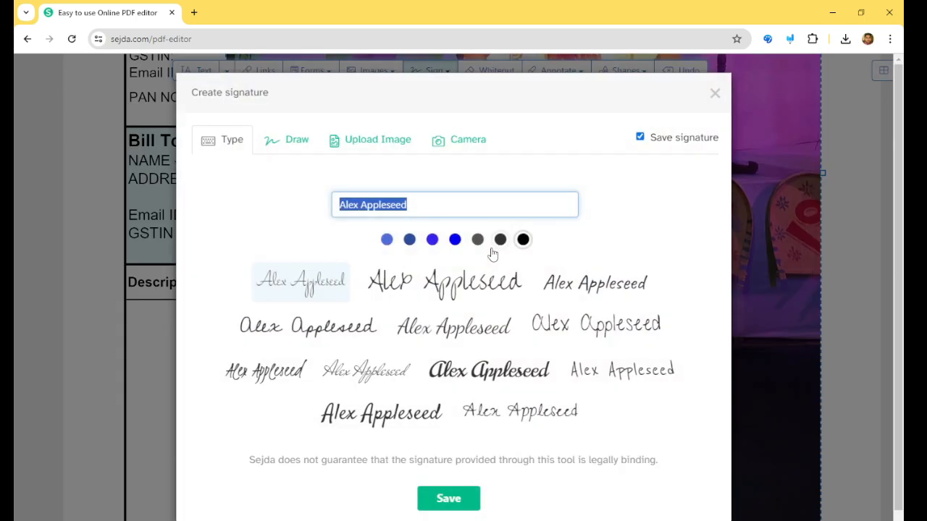
left_click(292, 144)
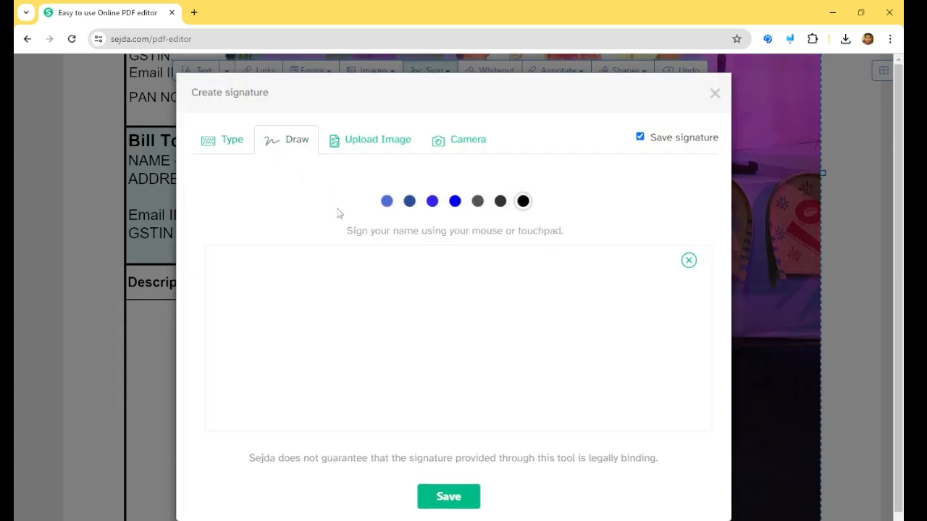
left_click(365, 145)
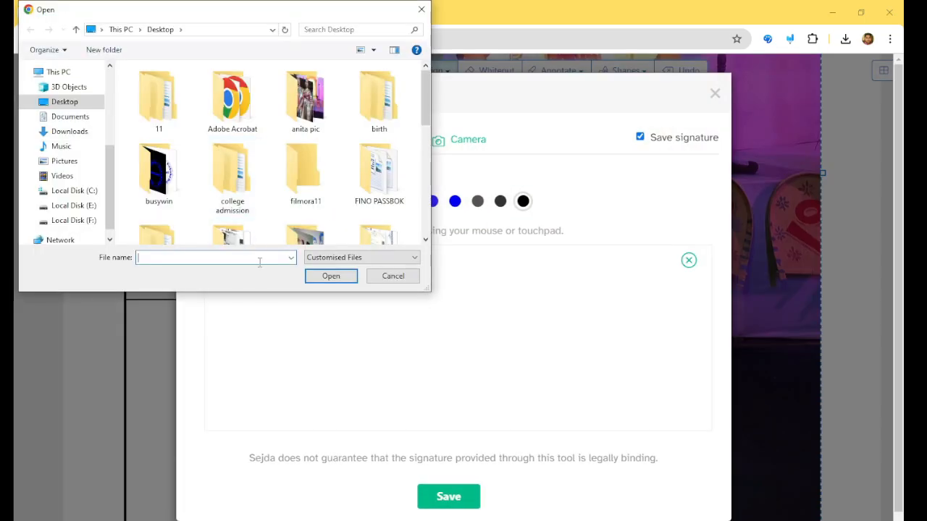
scroll(269, 198, "down", 5)
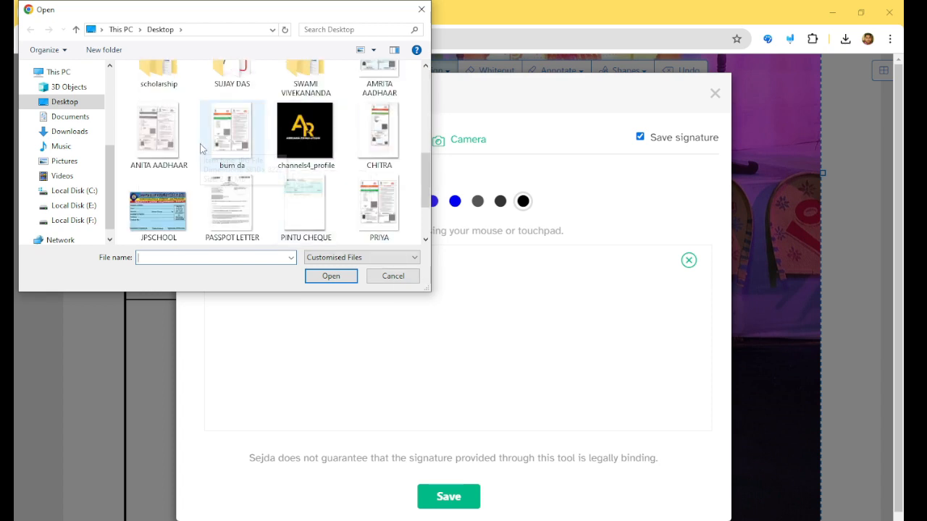
scroll(231, 177, "down", 1)
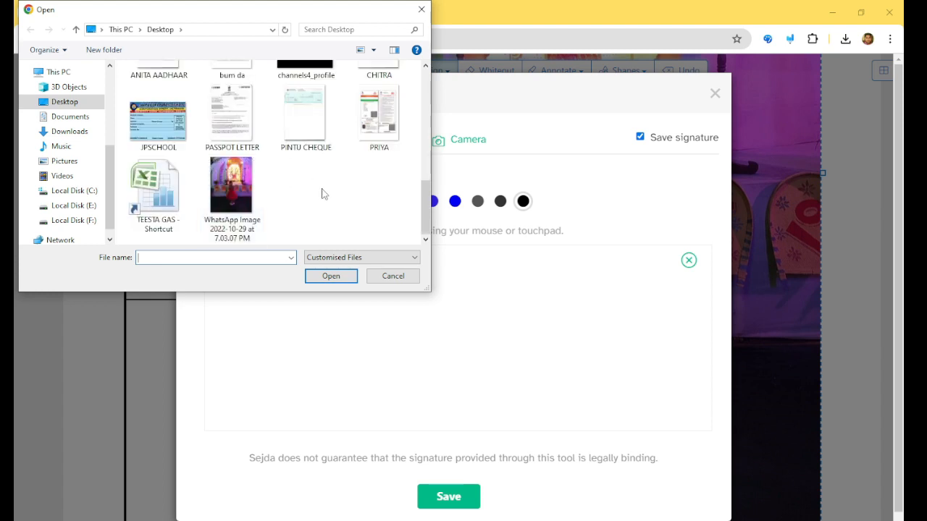
left_click(396, 272)
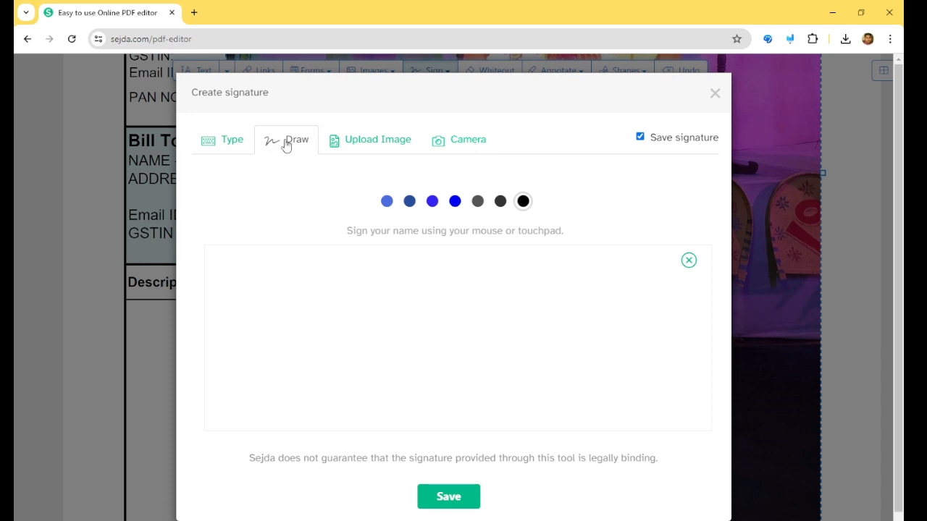
Step: Draw a freehand signature in black and save it
mouse_move(318, 353)
left_mouse_down()
mouse_move(352, 376)
mouse_move(523, 344)
left_mouse_up()
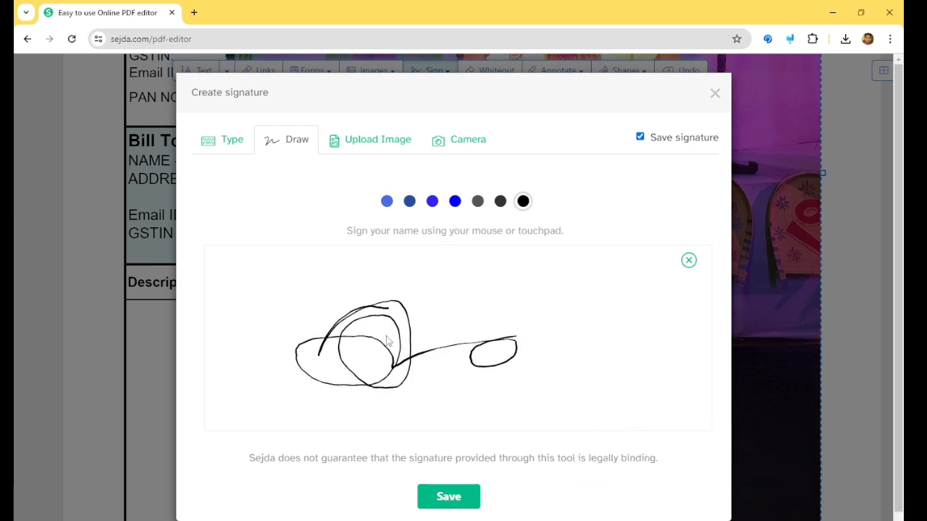
left_click(458, 498)
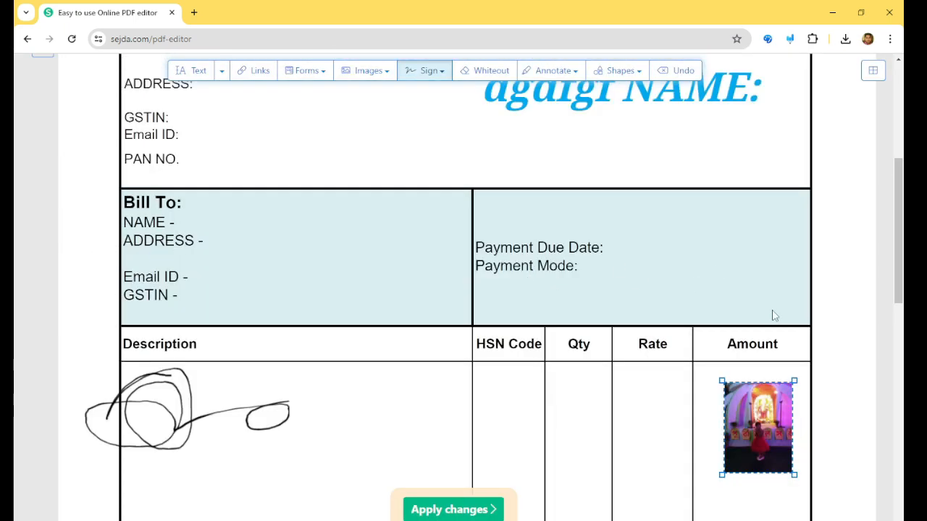
Step: Move the inserted photo from the Amount column to the right side of the Payment Due Date and Payment Mode block
scroll(773, 315, "down", 3)
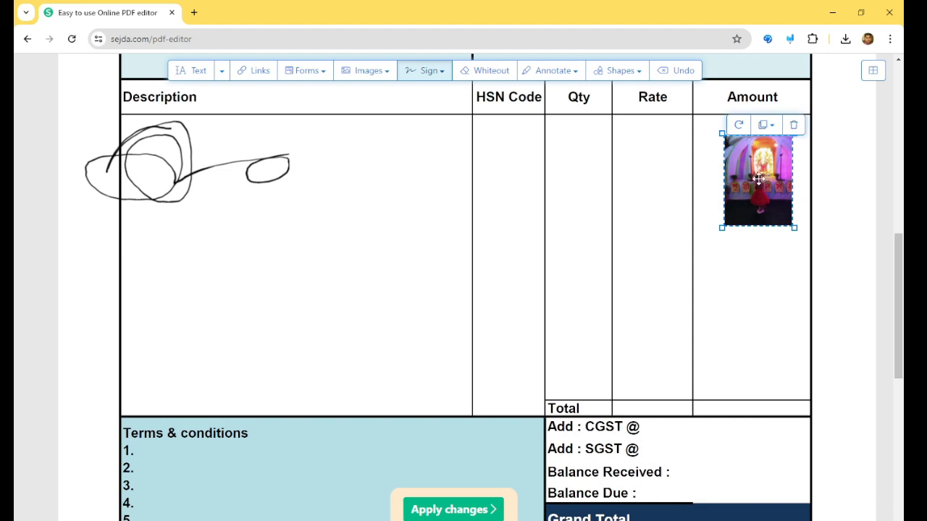
left_click_drag(760, 181, 792, 207)
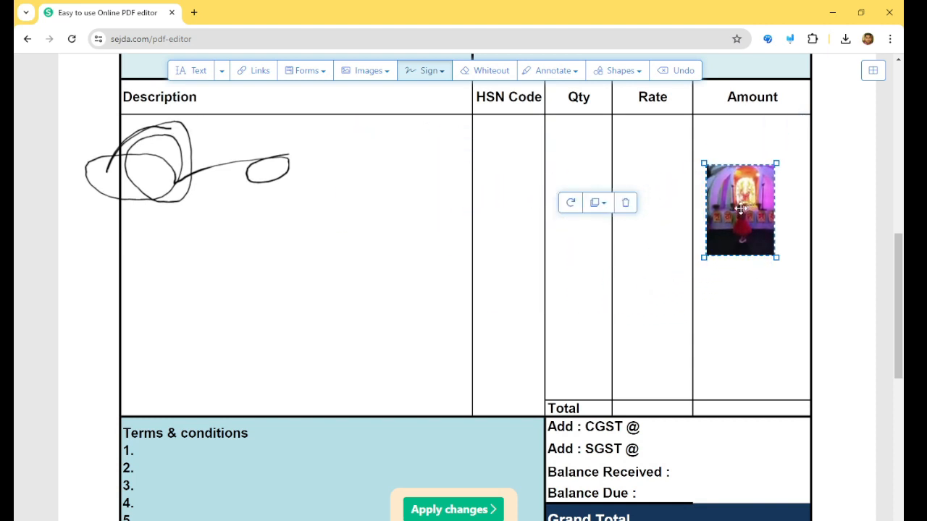
scroll(614, 319, "up", 3)
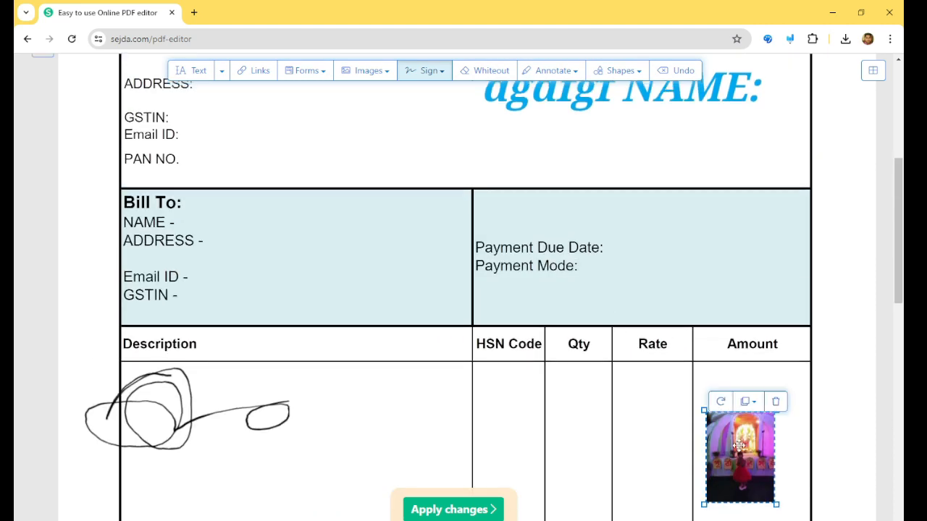
left_click_drag(738, 446, 740, 251)
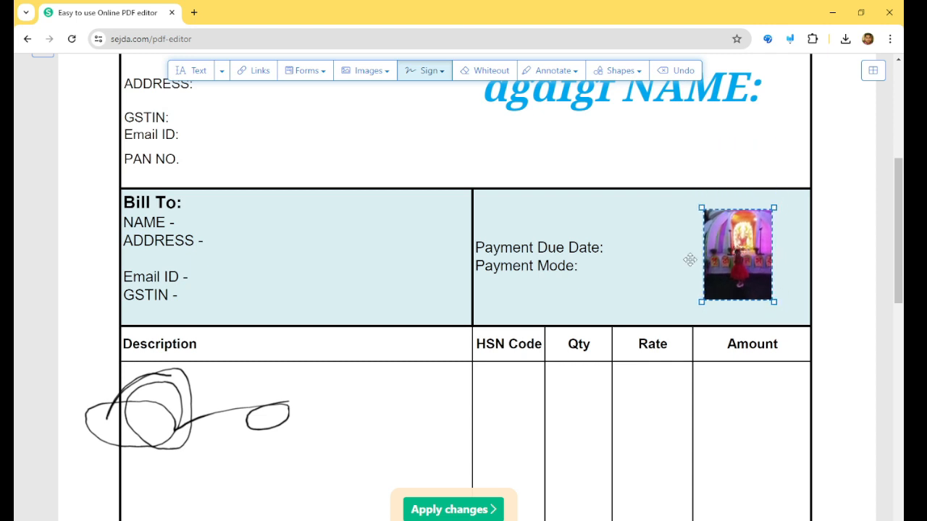
Step: Move the drawn signature directly above "Authorised Signature" at the end of the invoice and shrink it to fit the space
left_click(168, 403)
mouse_move(168, 402)
left_mouse_down()
mouse_move(397, 323)
mouse_move(388, 223)
mouse_move(431, 224)
mouse_move(304, 406)
mouse_move(281, 414)
left_mouse_up()
scroll(428, 417, "down", 5)
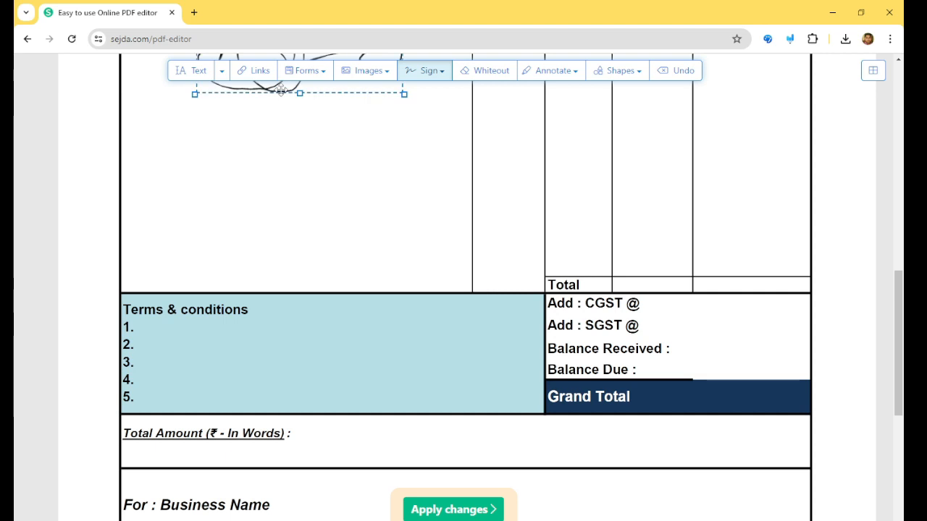
left_click_drag(280, 97, 306, 406)
scroll(518, 374, "down", 1)
scroll(518, 374, "down", 3)
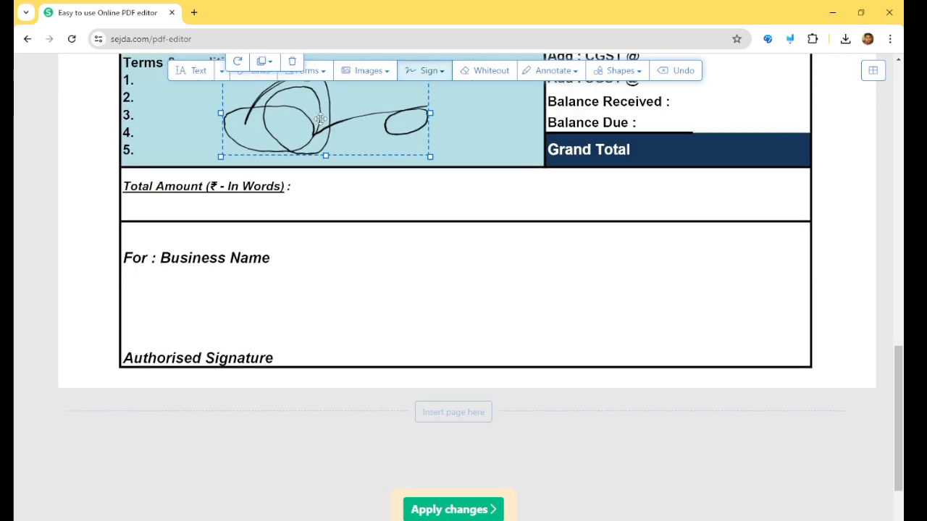
mouse_move(321, 123)
left_mouse_down()
mouse_move(552, 258)
mouse_move(299, 319)
mouse_move(236, 312)
mouse_move(352, 312)
mouse_move(241, 372)
mouse_move(204, 410)
mouse_move(443, 359)
mouse_move(344, 320)
mouse_move(233, 316)
left_mouse_up()
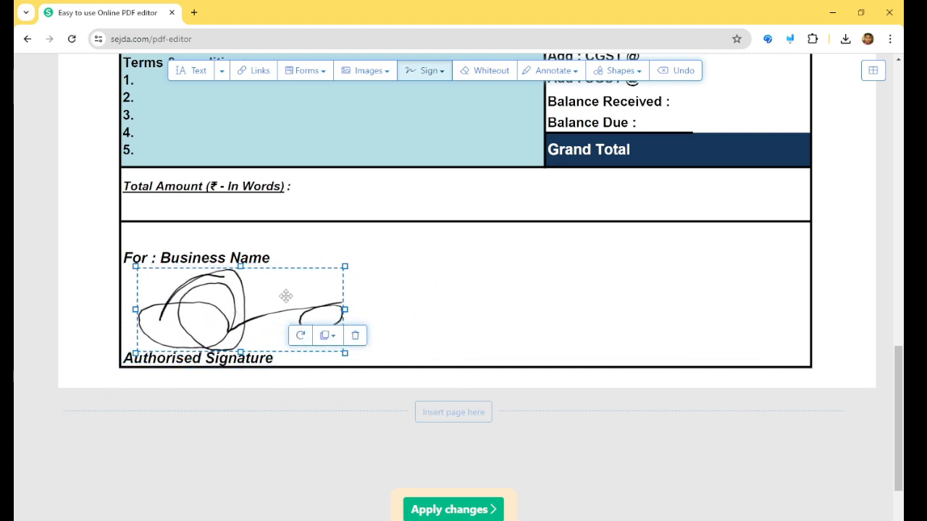
left_click_drag(345, 266, 284, 290)
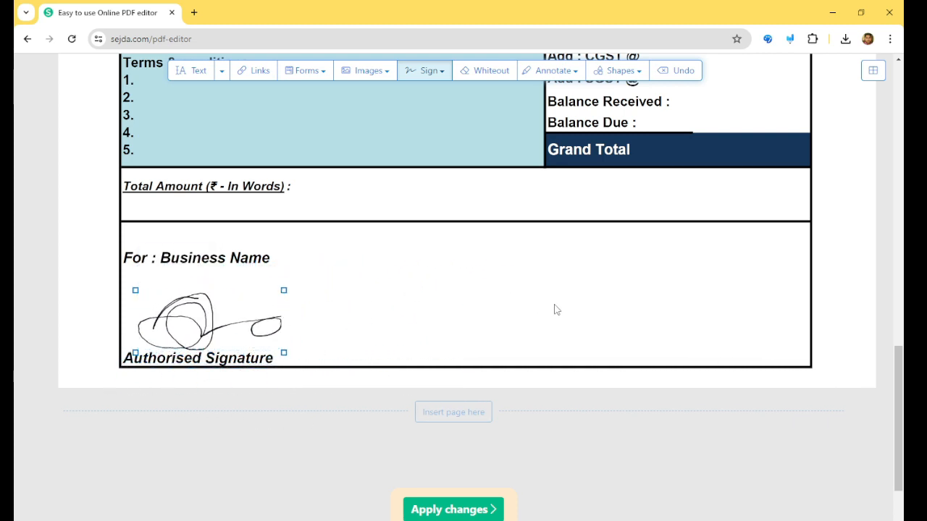
Step: Review the edited invoice page from the heading through the item table, including the placed photo
scroll(556, 310, "up", 15)
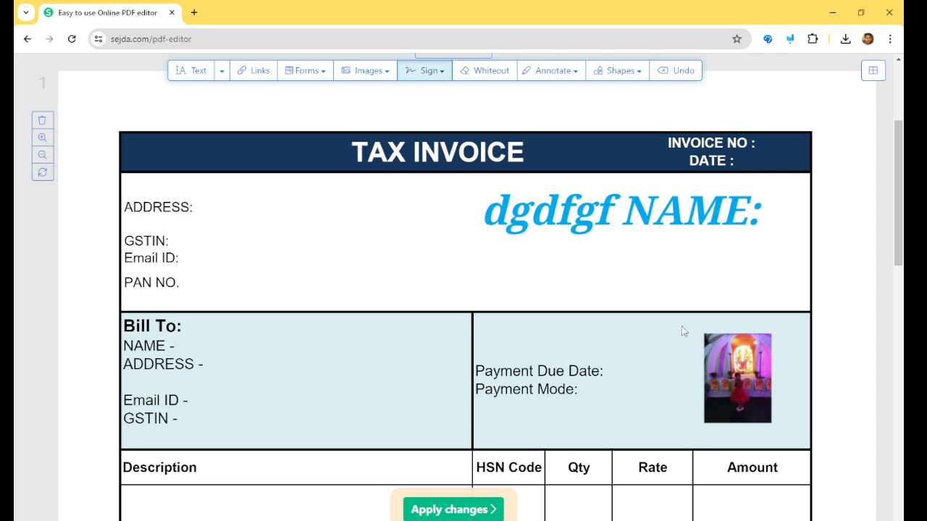
scroll(682, 327, "down", 5)
scroll(681, 326, "up", 2)
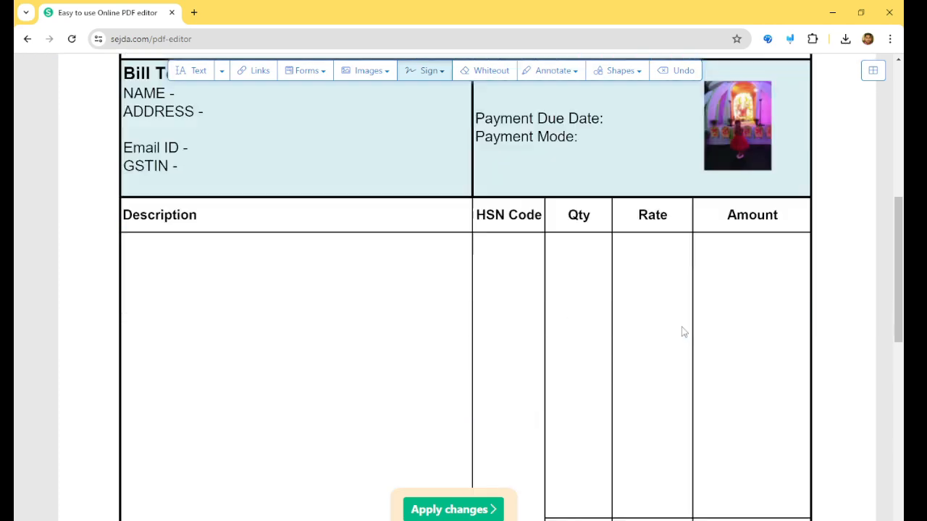
scroll(681, 326, "down", 2)
scroll(684, 332, "down", 3)
scroll(683, 331, "up", 10)
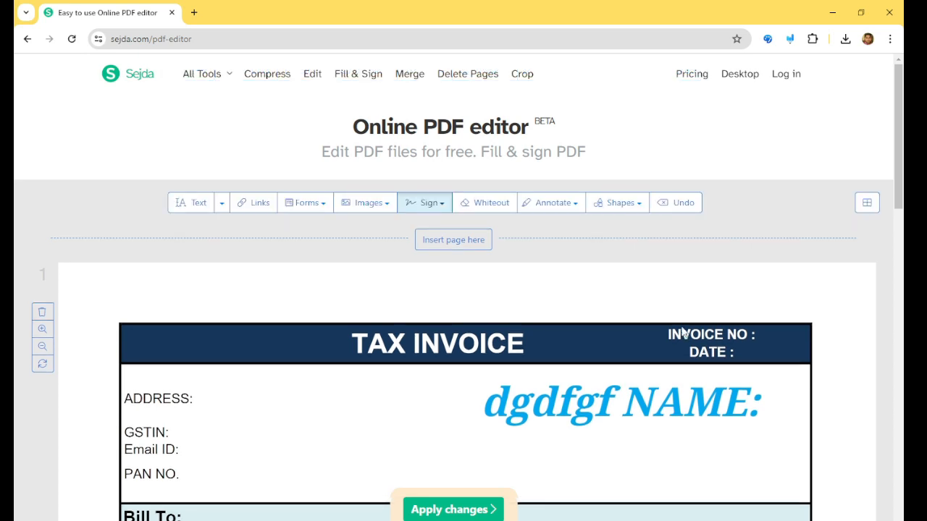
scroll(666, 312, "down", 4)
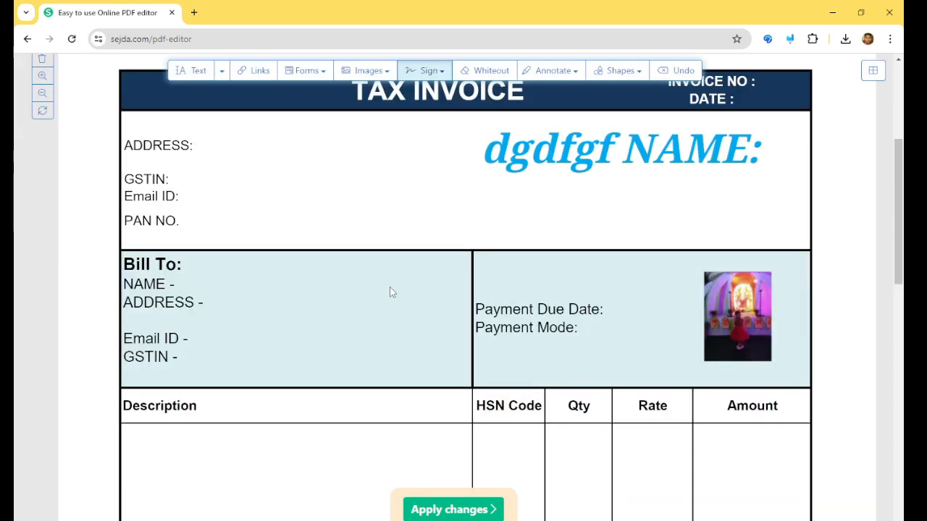
scroll(395, 290, "up", 4)
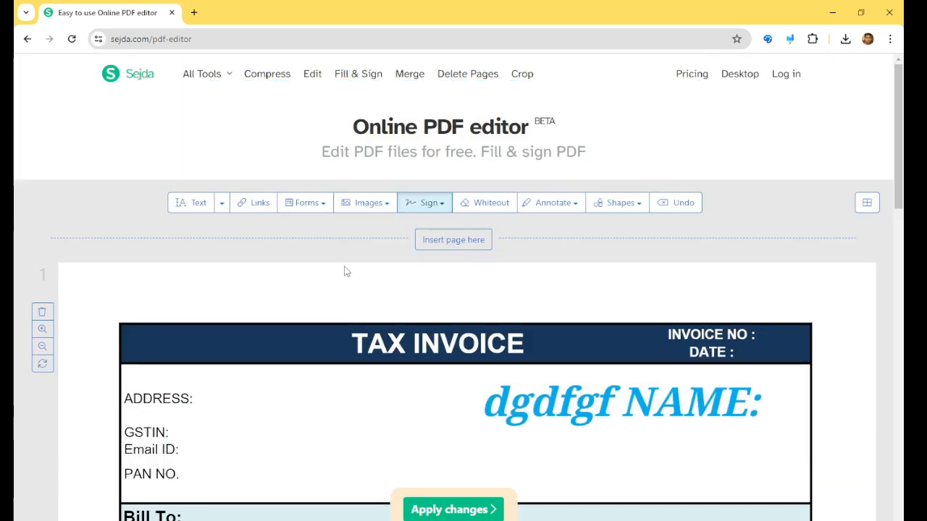
scroll(445, 315, "down", 5)
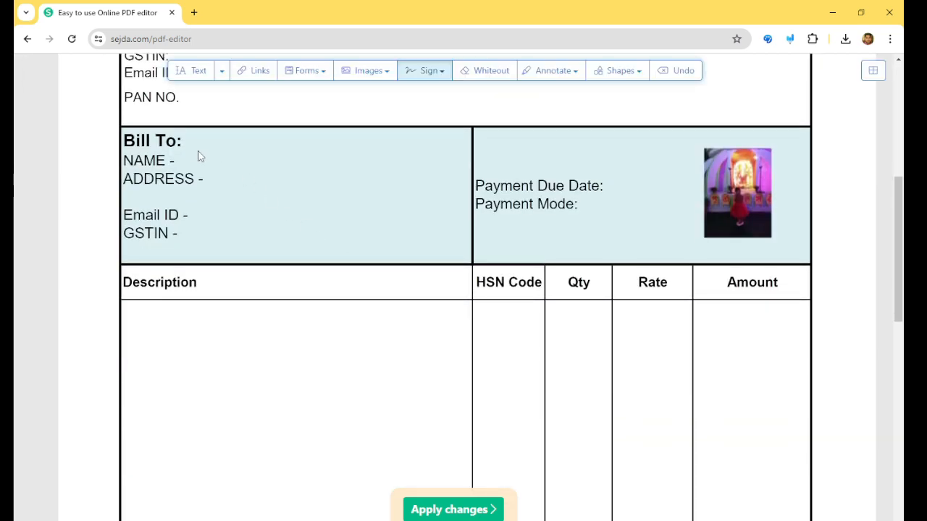